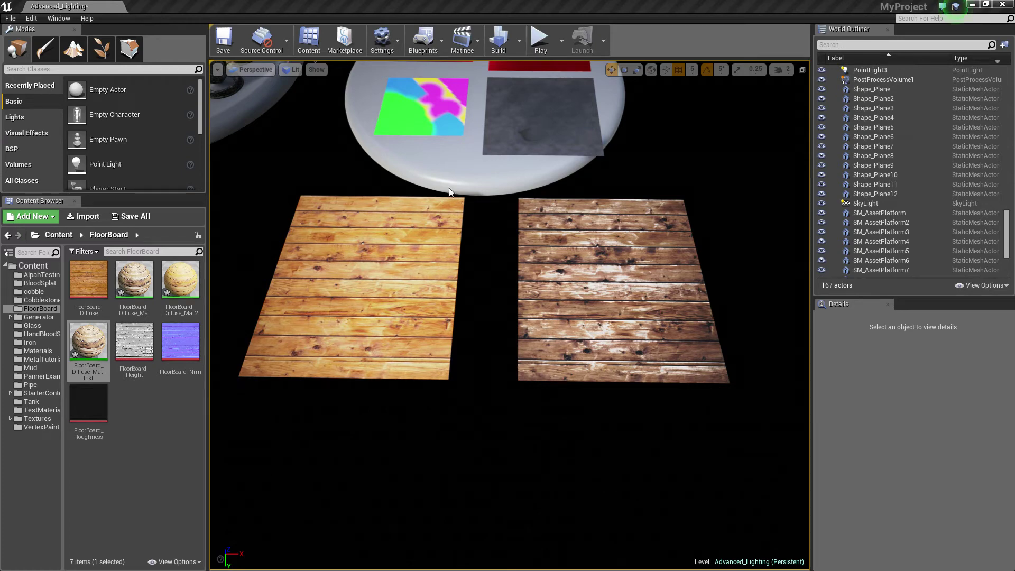
- Apply the FloorBoard_Diffuse_Mat_Inst material to the darker floorboard plane, plane78
key(ctrl+z)
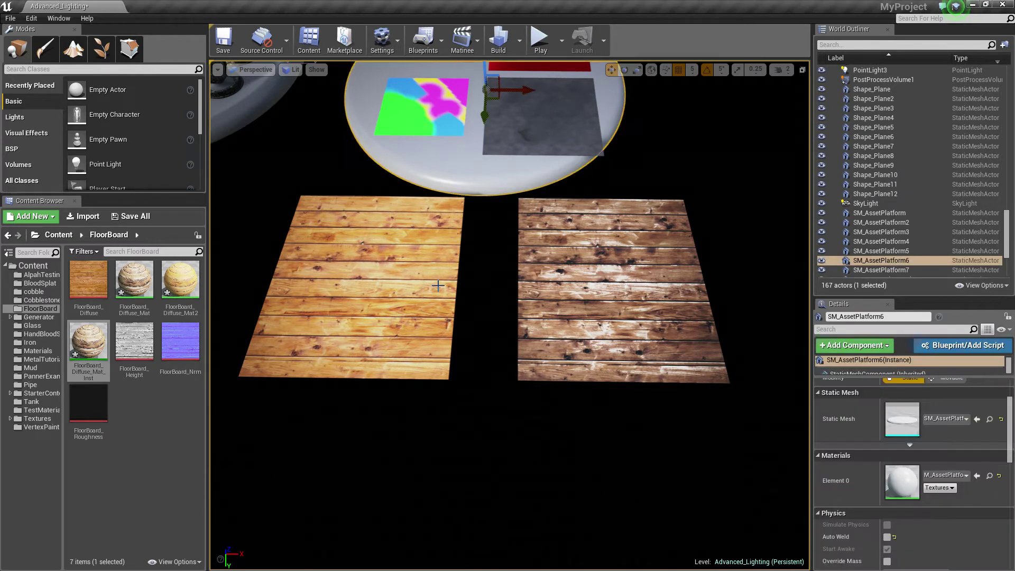
click(438, 285)
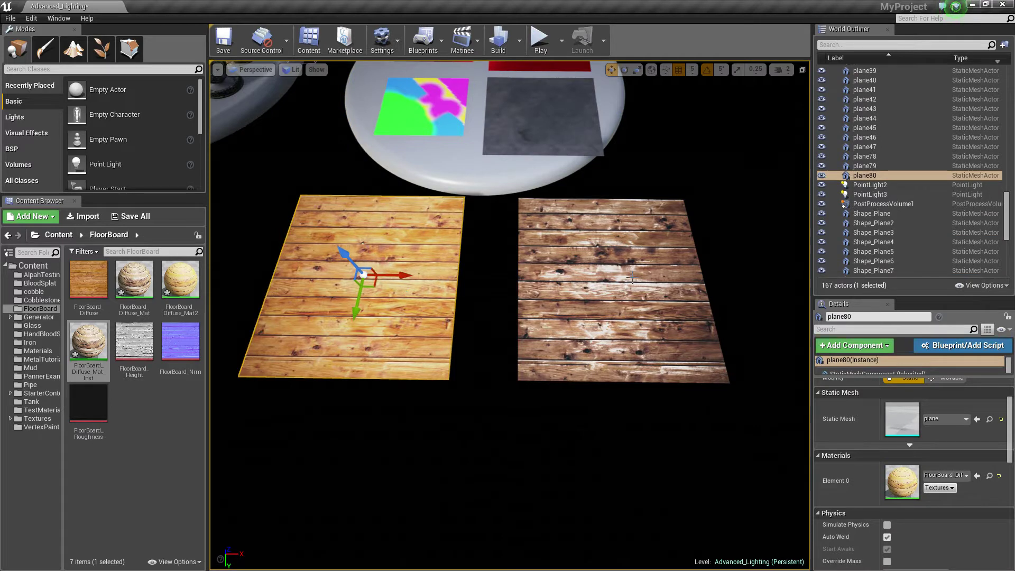
click(632, 279)
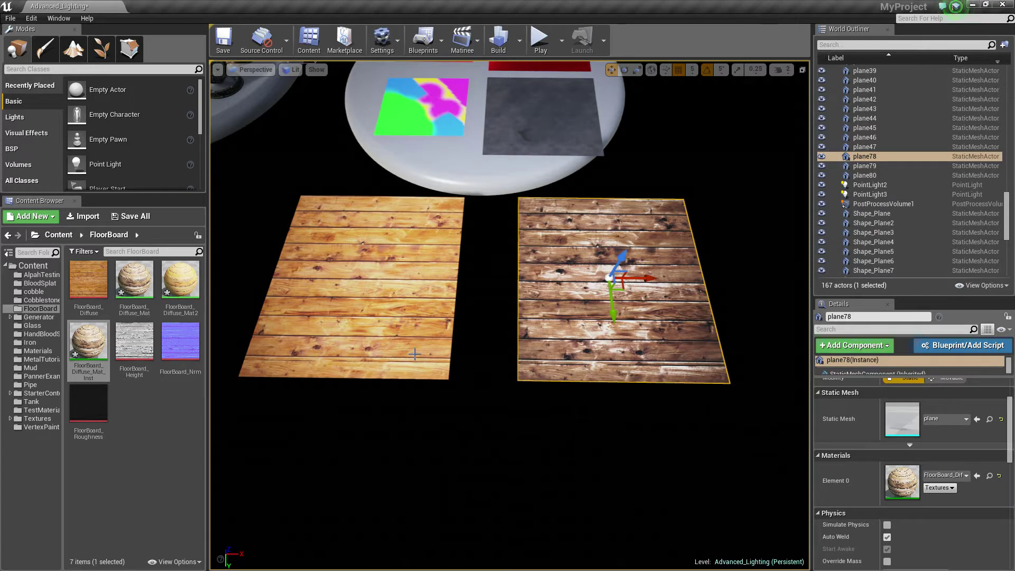
drag(94, 341, 650, 292)
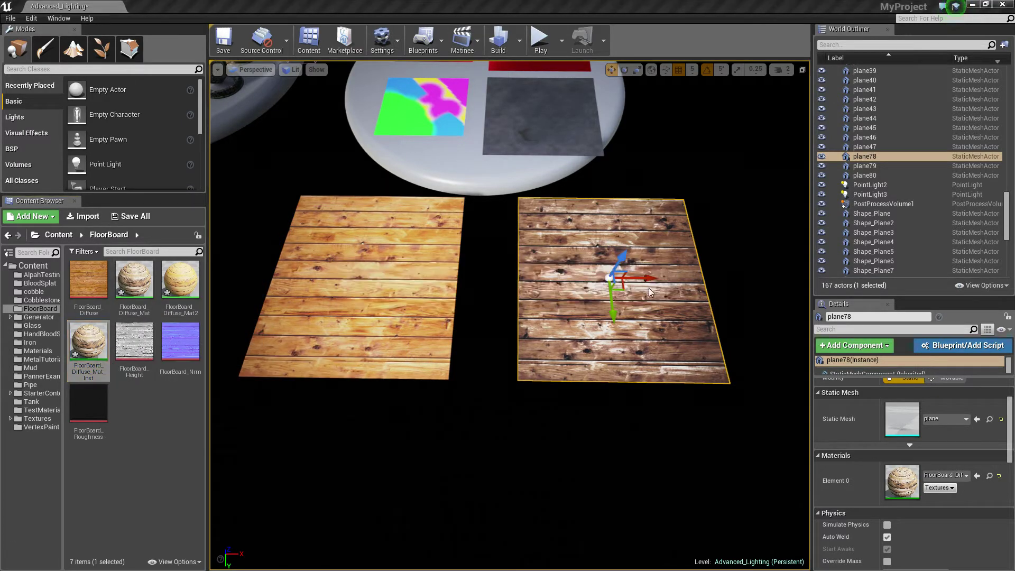
- Open the FloorBoard_Diffuse_Mat_Inst material instance beside the darker plane and set its Blacks parameter to 0.6
drag(0, 207, 250, 83)
drag(370, 80, 296, 72)
scroll(249, 195, down, 5)
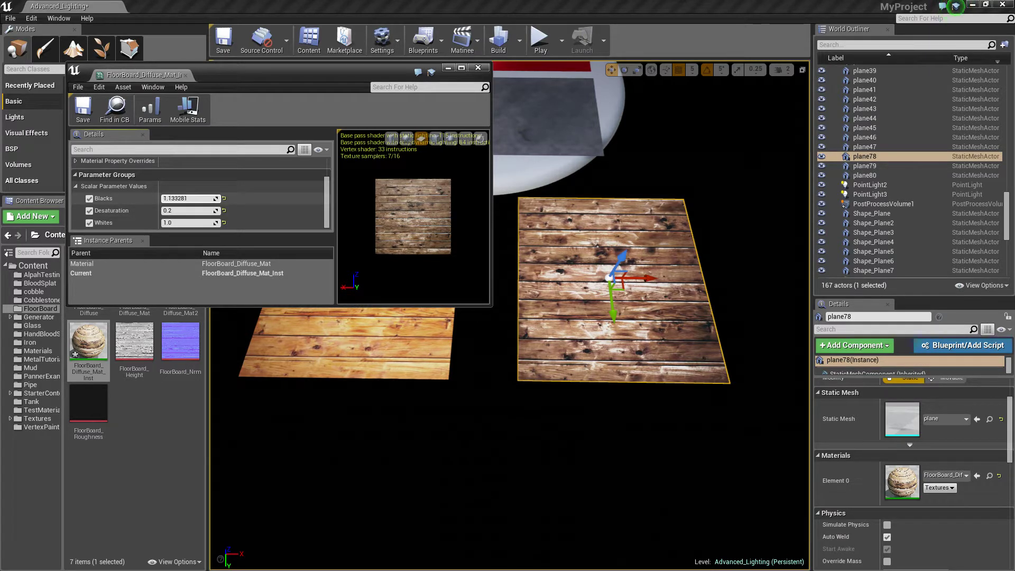
drag(188, 199, 280, 198)
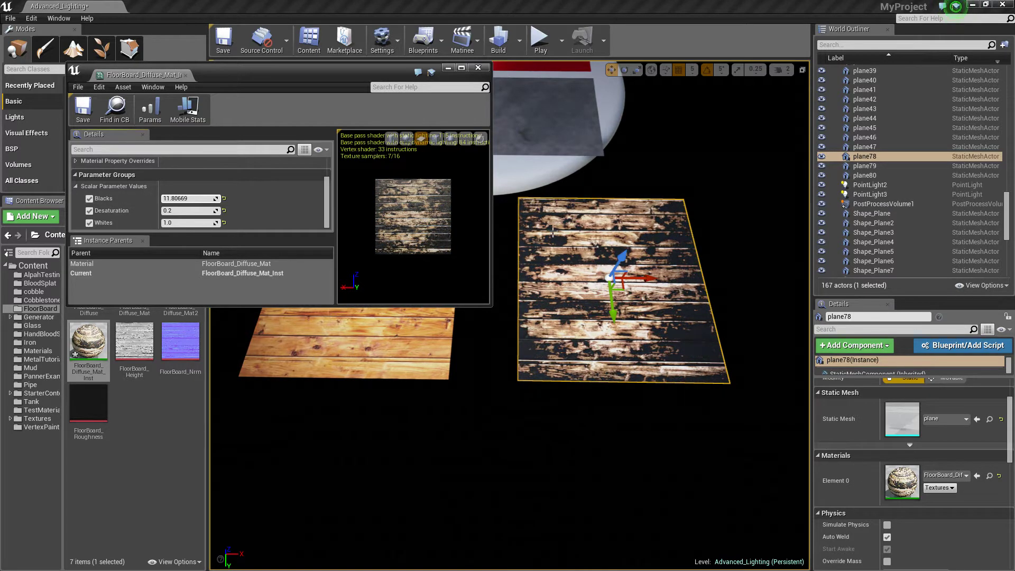
click(194, 199)
text(.)
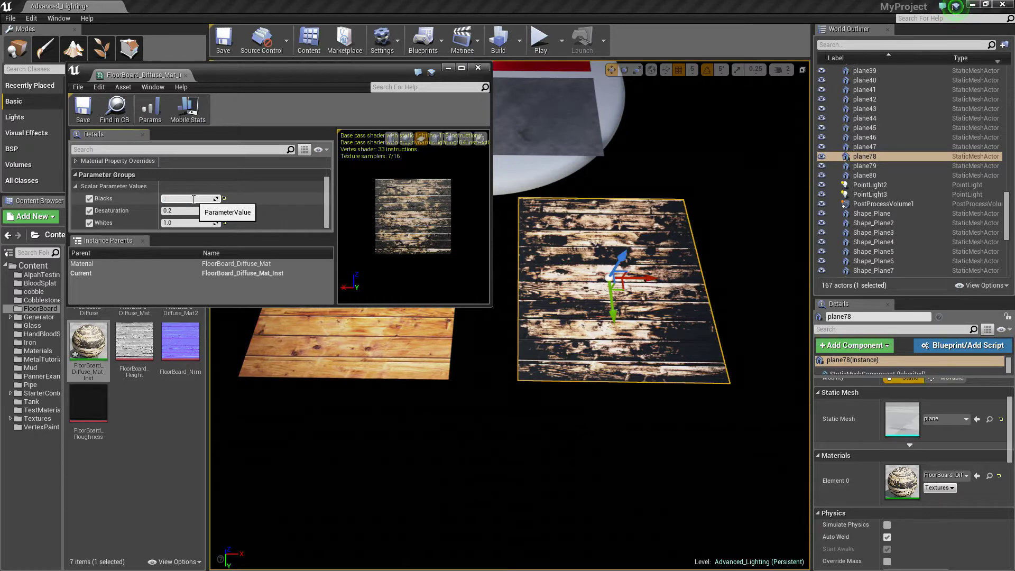
text(6)
key(Return)
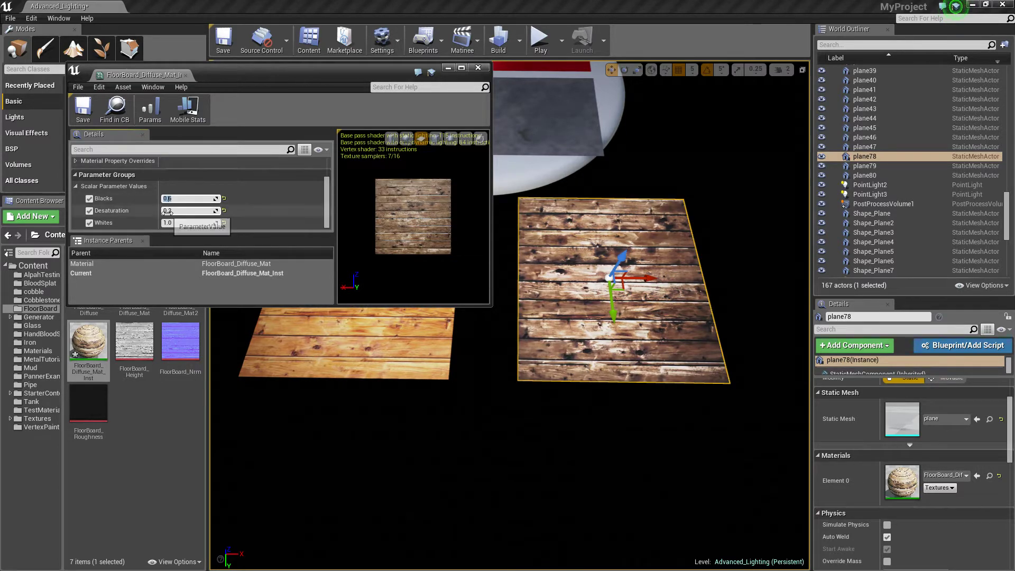
- Try a Desaturation value of 1 in the material instance and set the parameter back to 0.2
drag(167, 211, 250, 212)
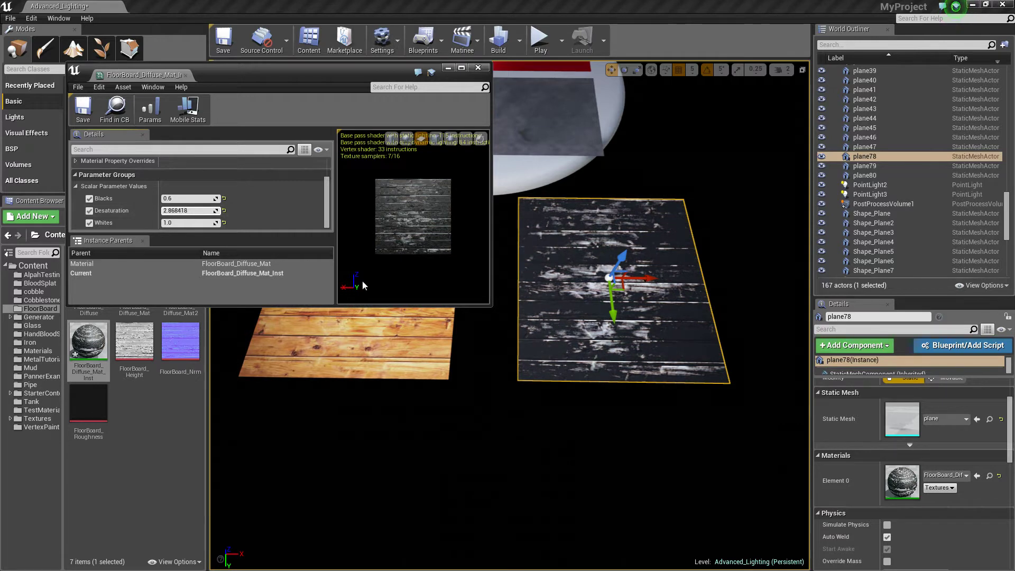
click(187, 211)
text(1)
key(Return)
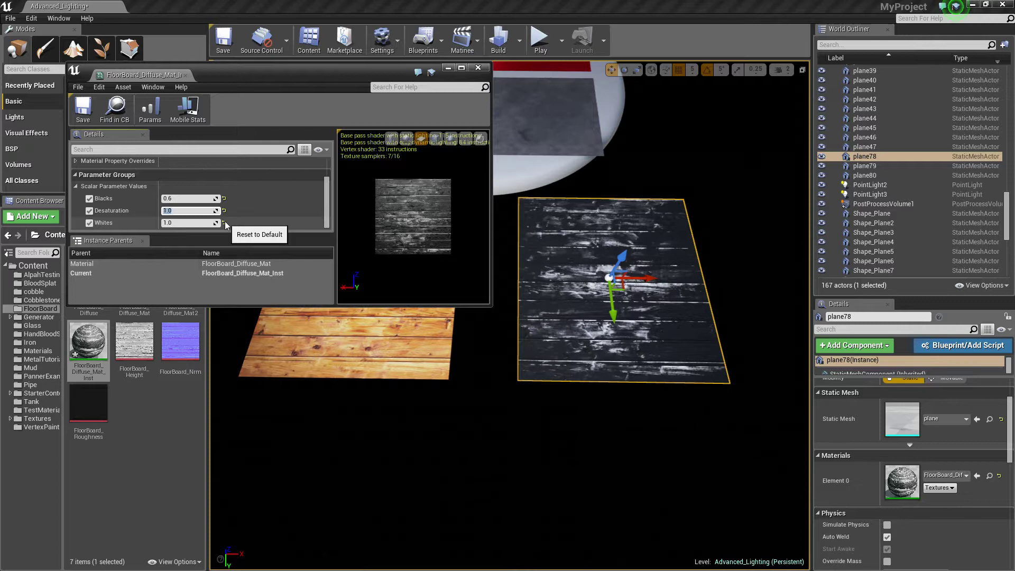
click(187, 210)
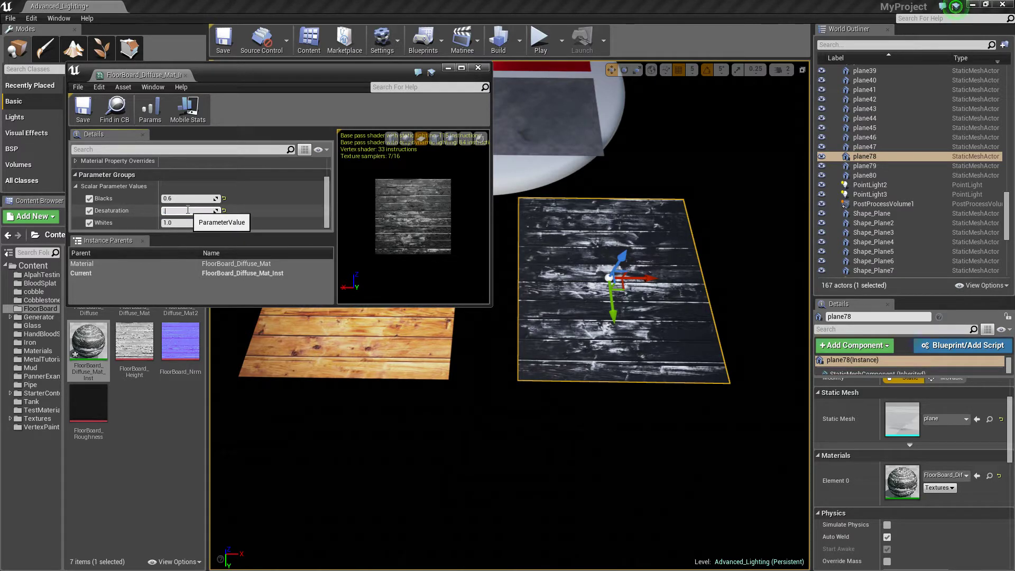
text(0.2)
key(Return)
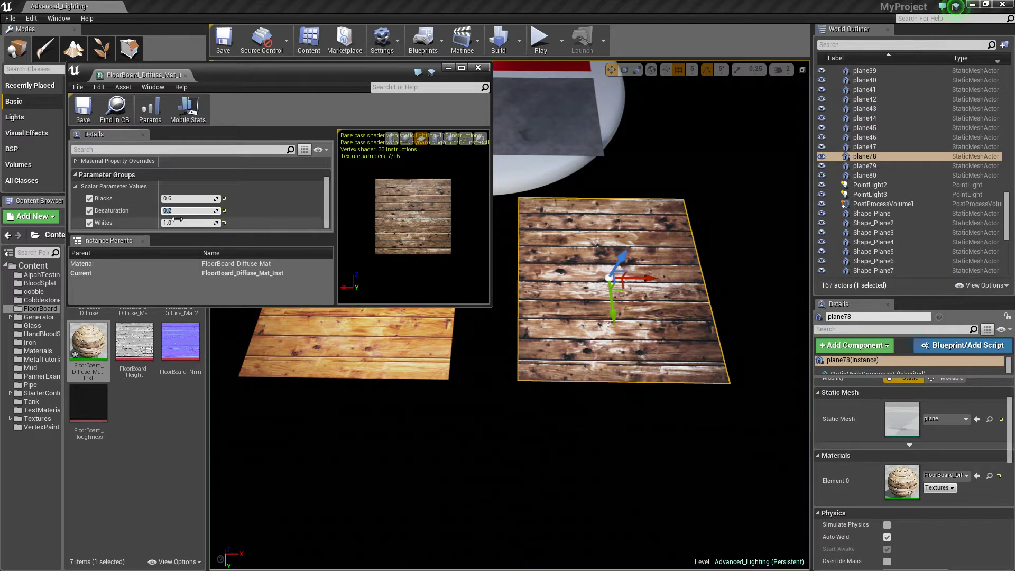
- Reset the Whites parameter to its default after trying a higher value, and close the material instance
drag(184, 224, 224, 224)
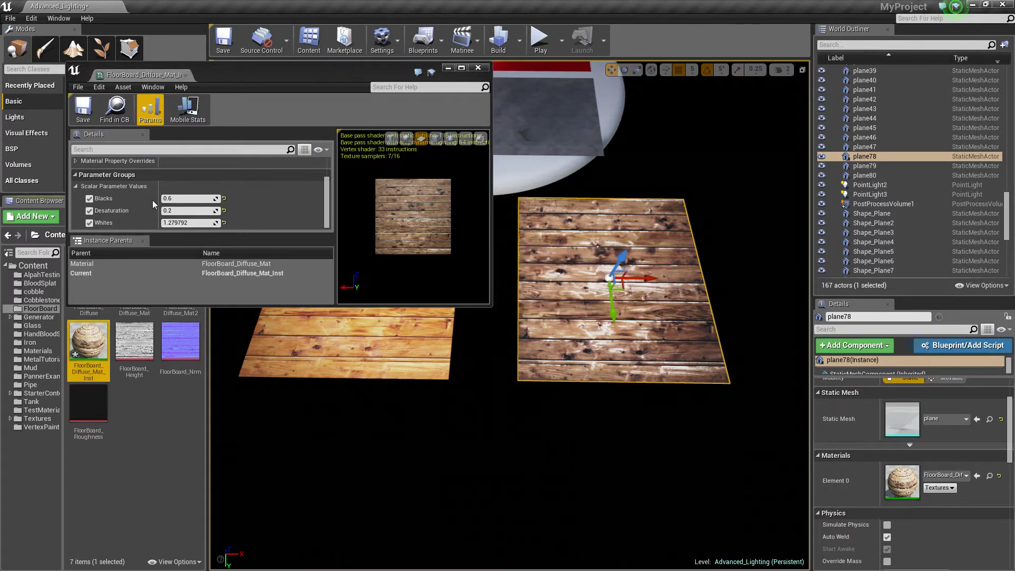
click(226, 223)
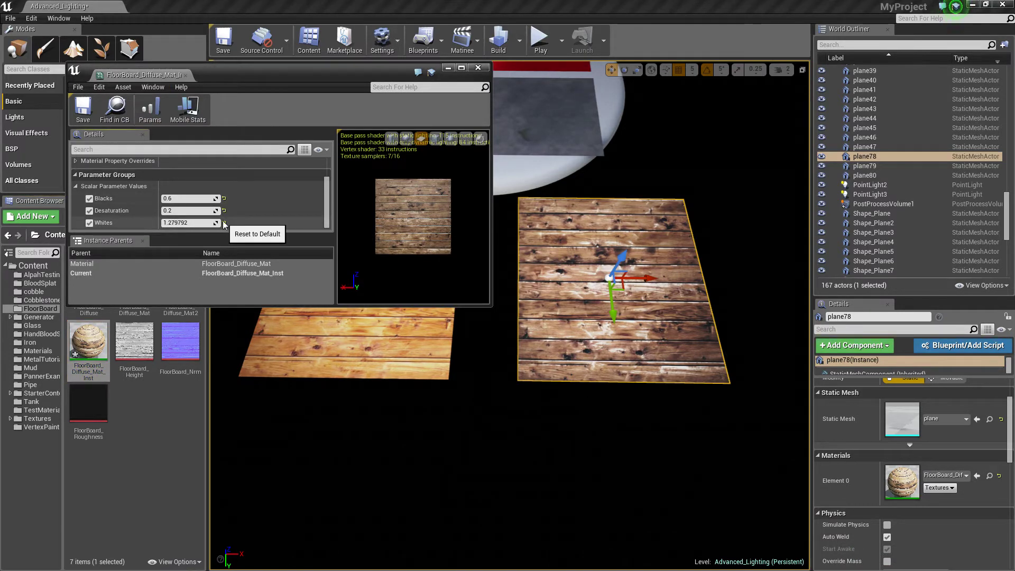
click(224, 223)
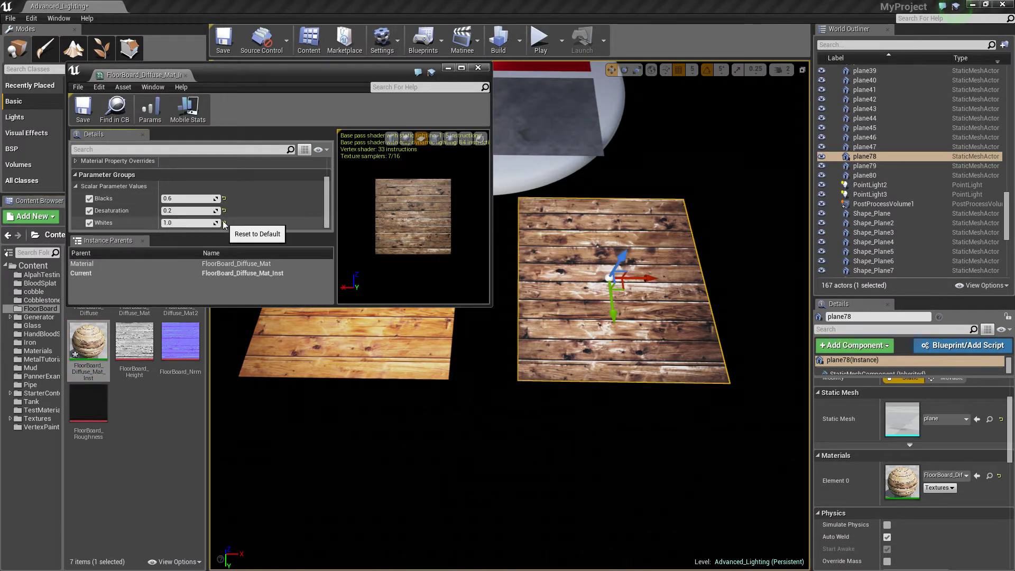
click(478, 68)
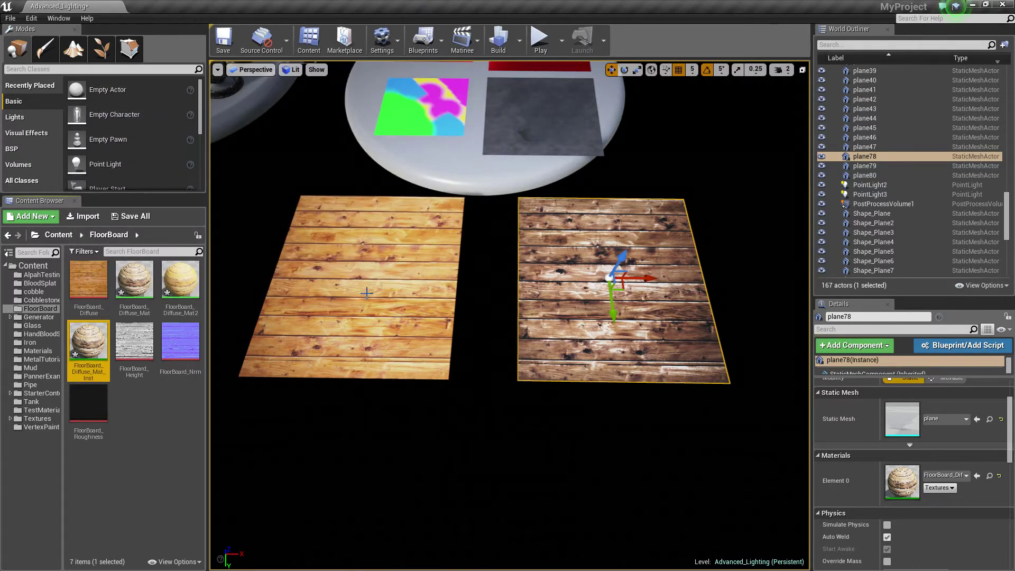
- Apply FloorBoard_Diffuse_Mat2 to the lighter floorboard plane and open that material for editing
click(367, 293)
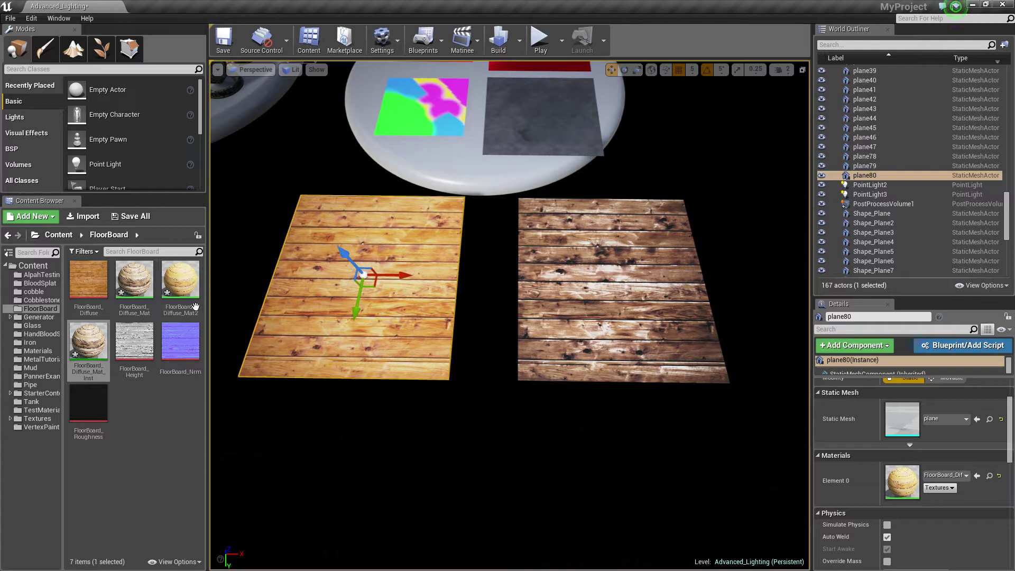
drag(196, 307, 317, 297)
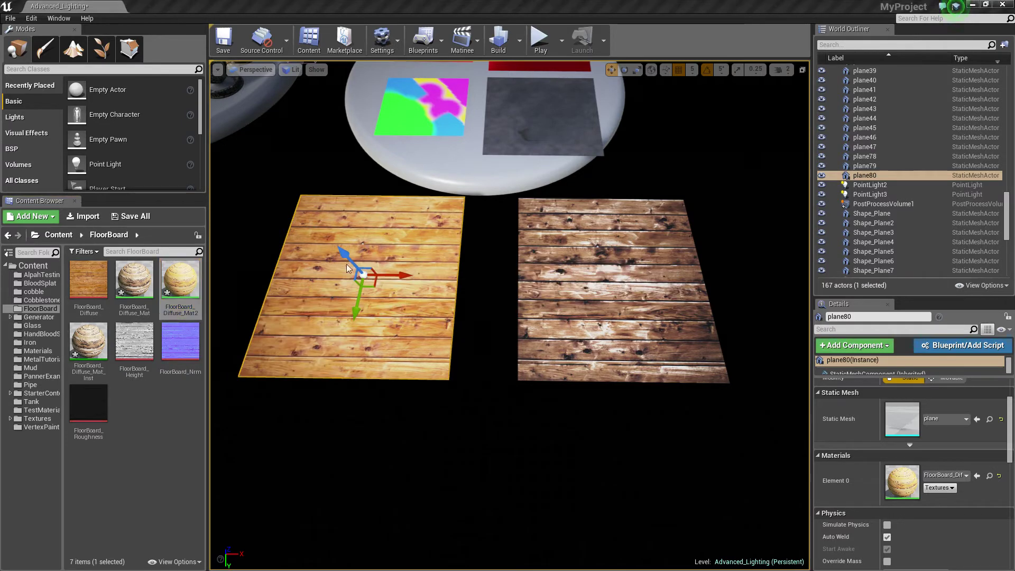
double_click(181, 280)
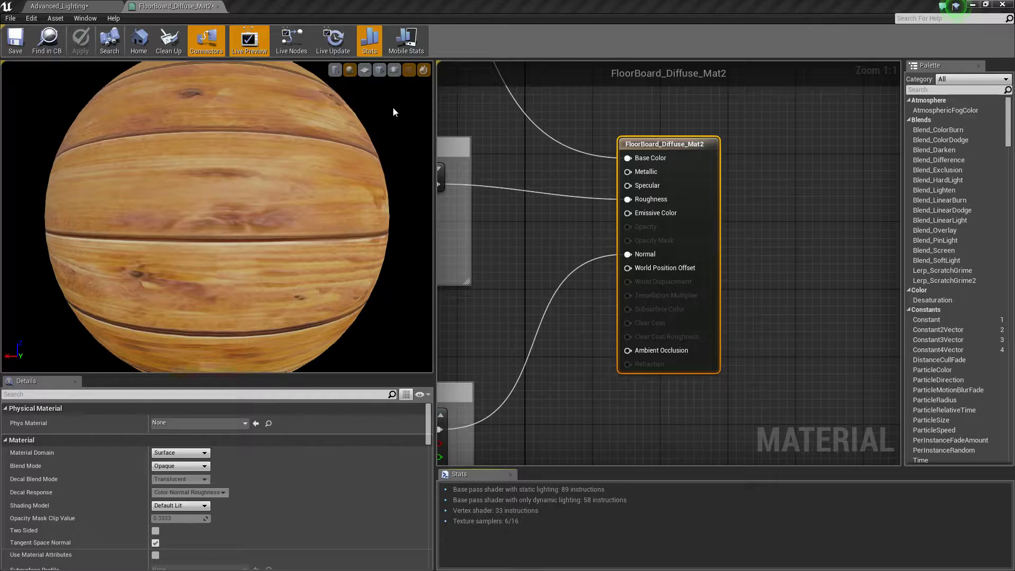
- Preview the material on a plane and move the floorboard diffuse Texture Sample farther from the material output node
click(364, 70)
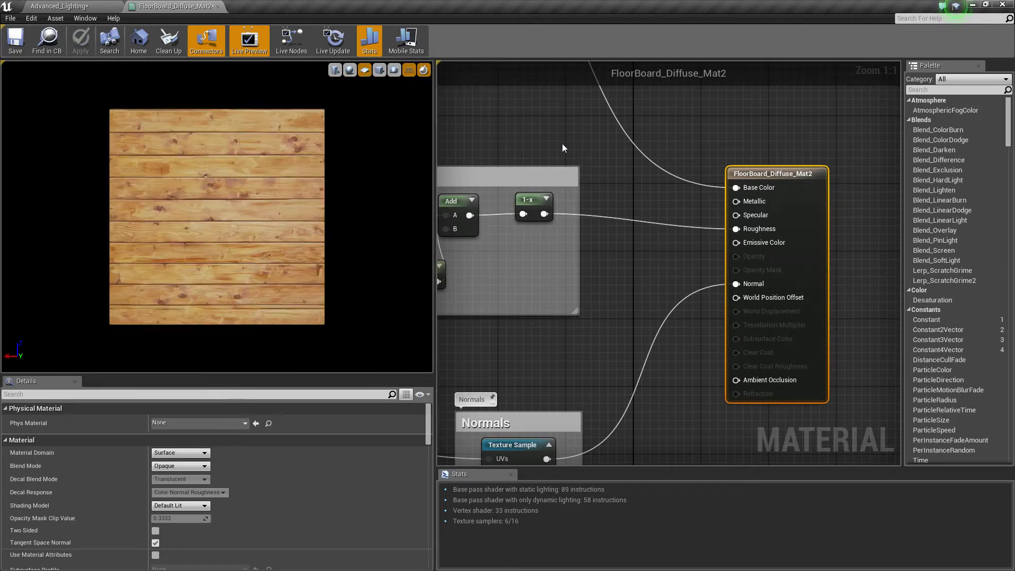
right_drag(485, 138, 620, 179)
scroll(649, 144, down, 2)
right_drag(649, 145, 604, 247)
drag(576, 177, 570, 195)
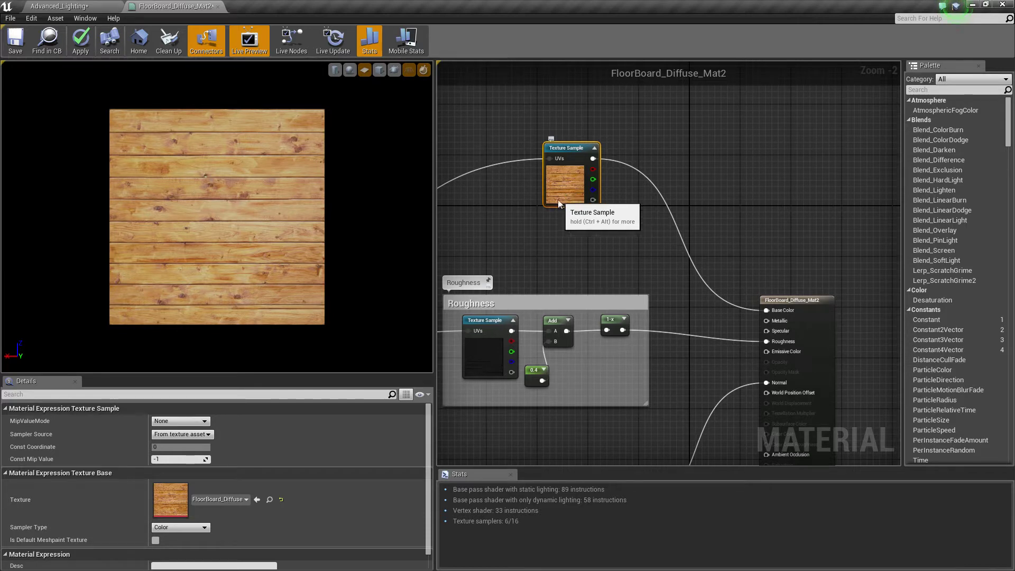
drag(558, 198, 535, 209)
drag(216, 220, 254, 240)
drag(551, 175, 534, 178)
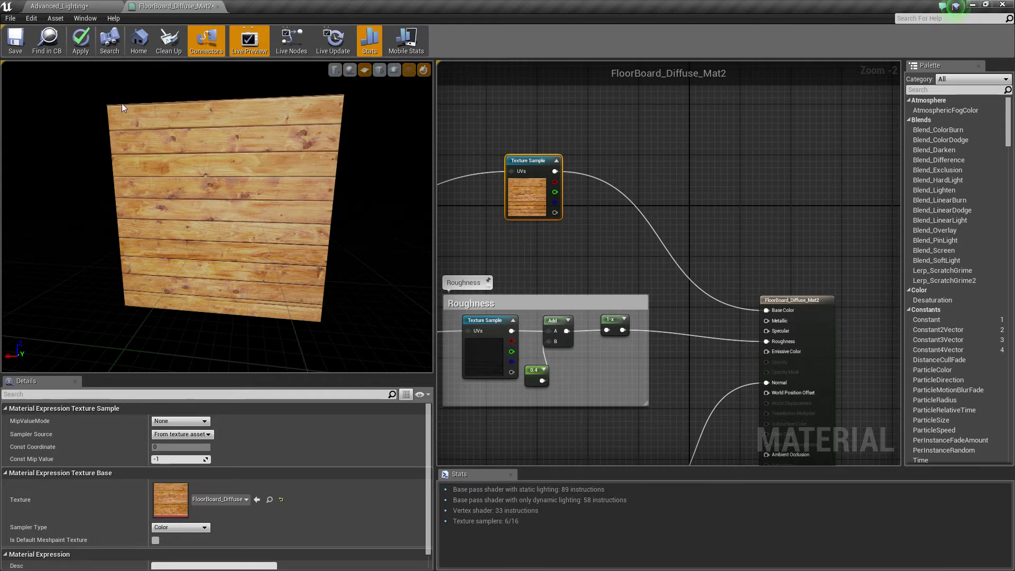
click(621, 193)
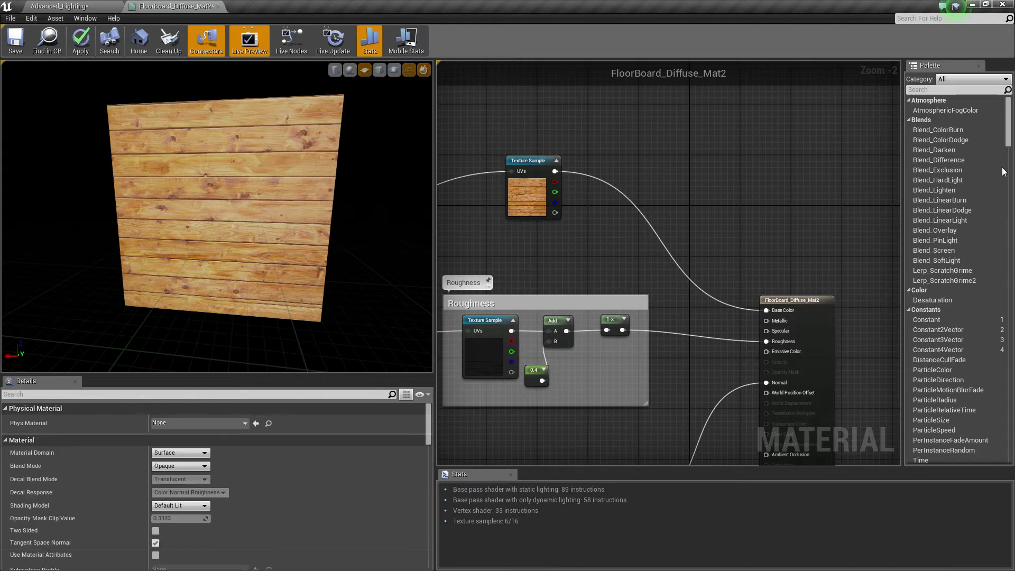
- Add a Desaturation node beside the floorboard diffuse Texture Sample and connect the texture's color output to it
click(955, 90)
text(des)
drag(932, 110, 633, 156)
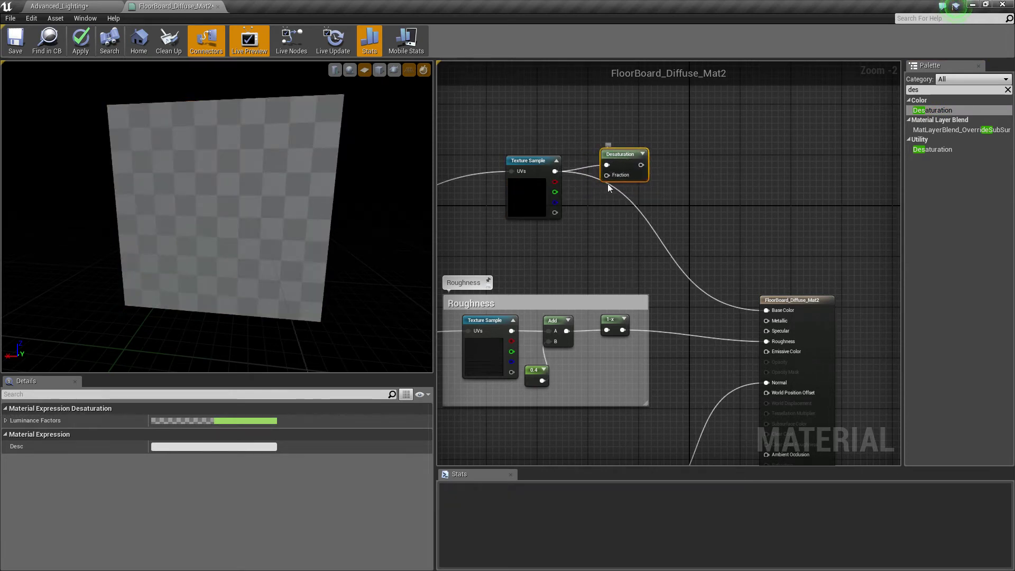
- Add a Constant node with value 0.2 and connect it to the Desaturation node's Fraction input
click(580, 197)
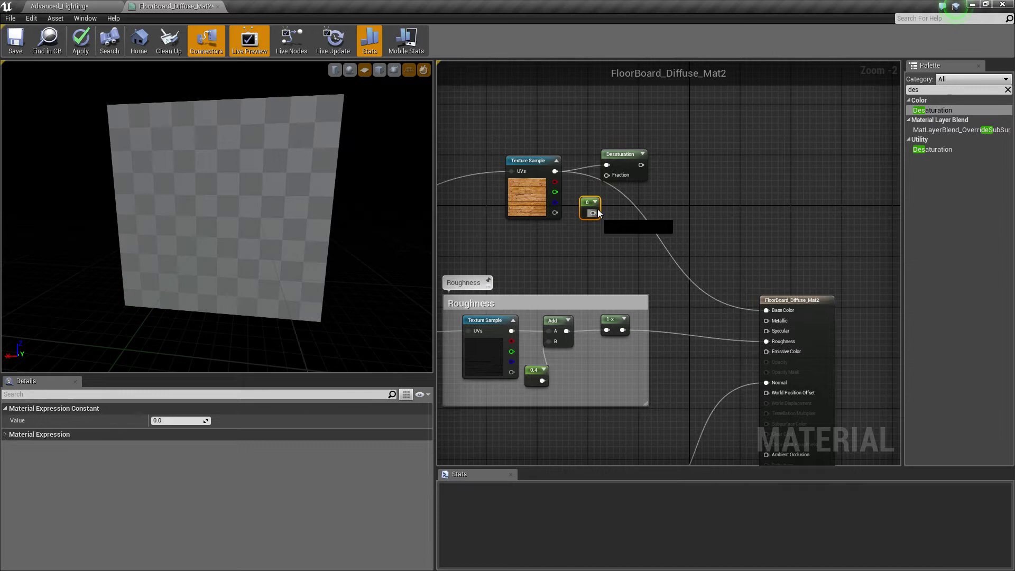
drag(597, 213, 607, 175)
click(182, 420)
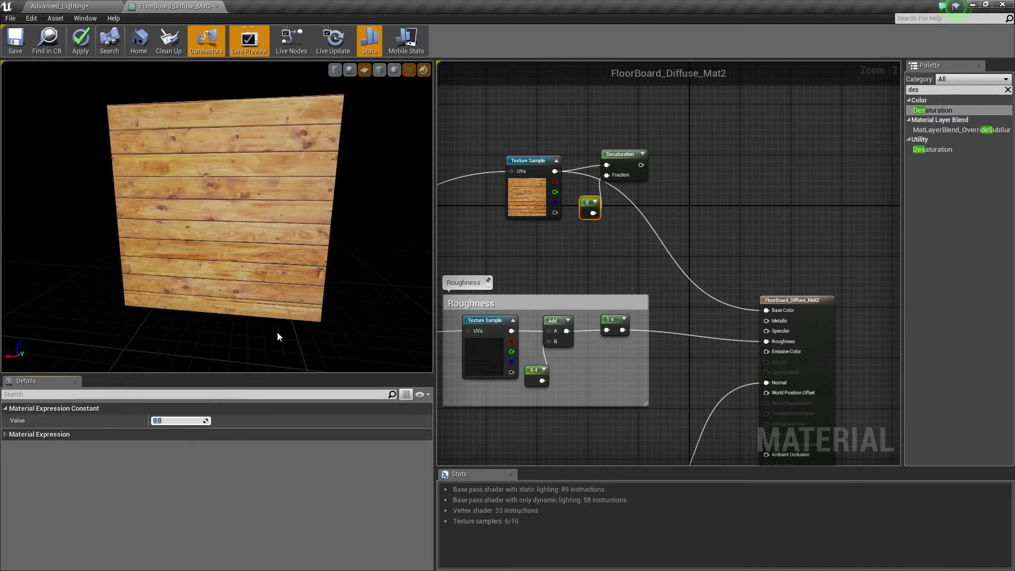
text(0.2)
key(Return)
- Connect the Desaturation output to the material's Base Color and move the 0.2 constant closer to the Texture Sample
right_drag(636, 183, 626, 172)
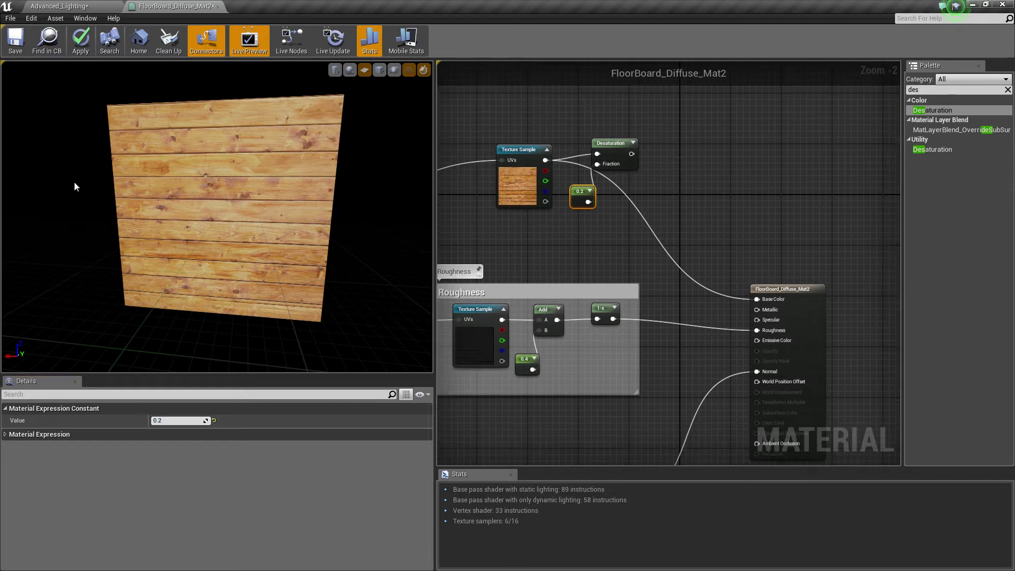
drag(632, 154, 757, 299)
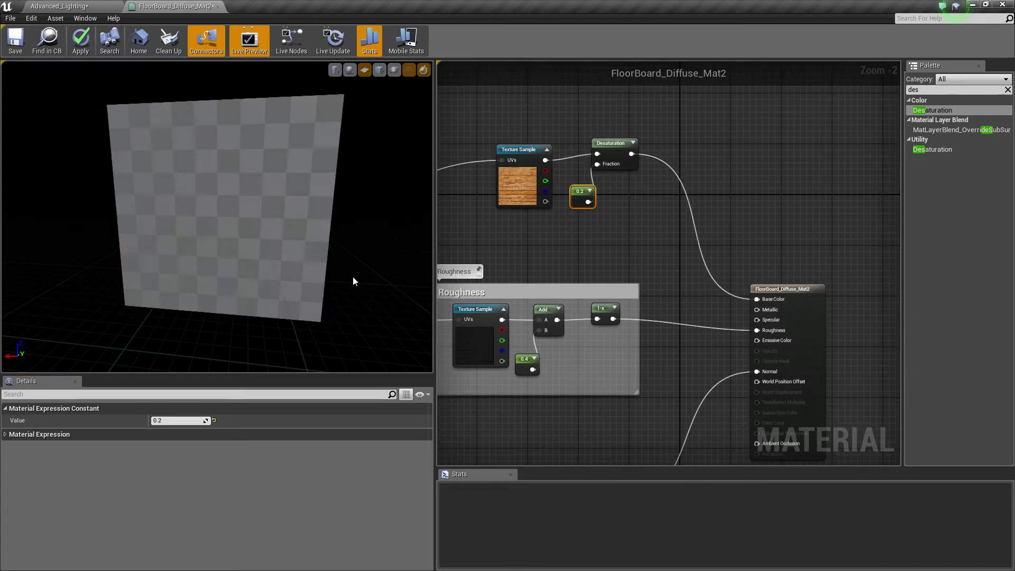
right_drag(612, 200, 620, 180)
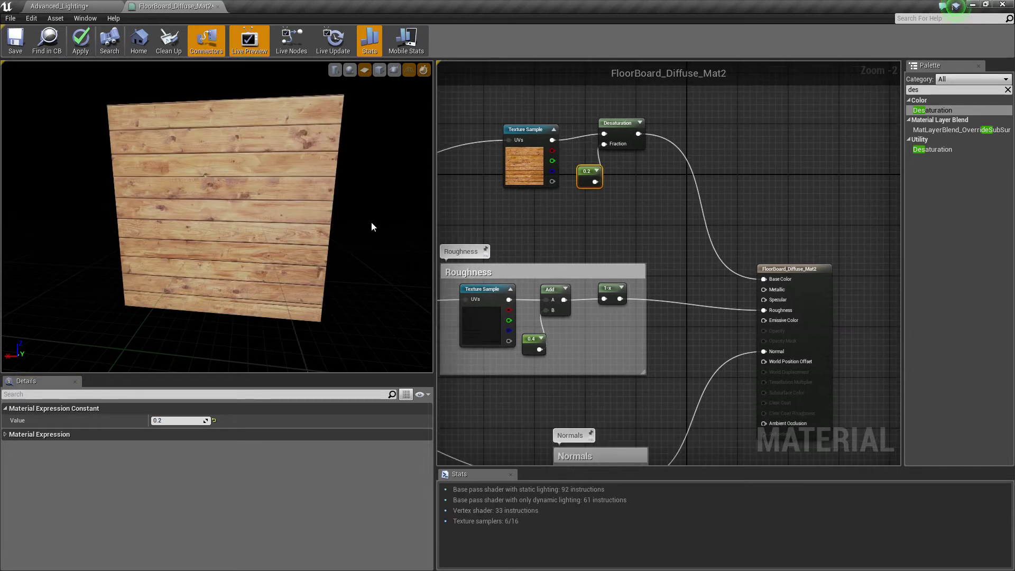
click(616, 220)
right_drag(686, 146, 641, 254)
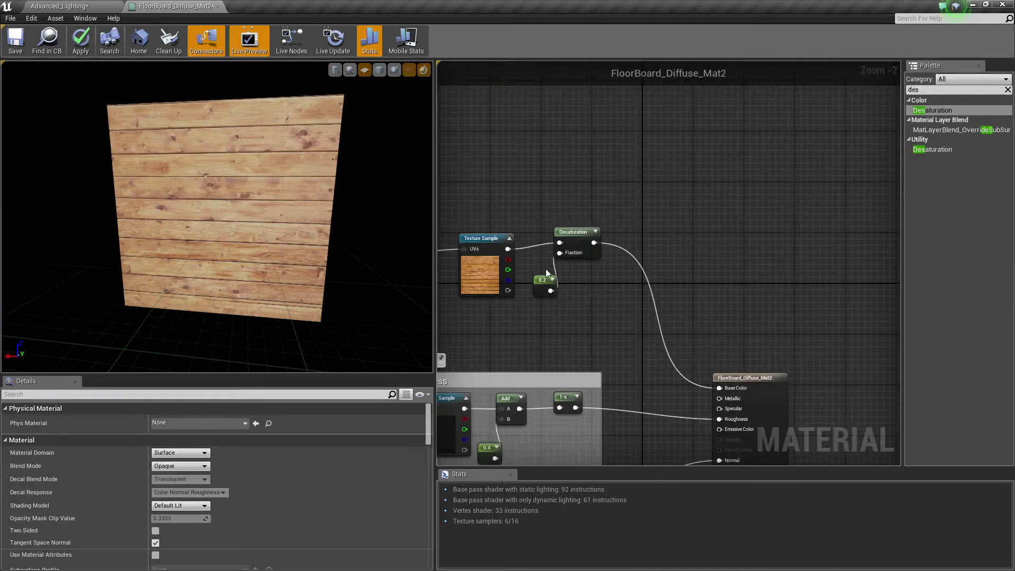
click(543, 280)
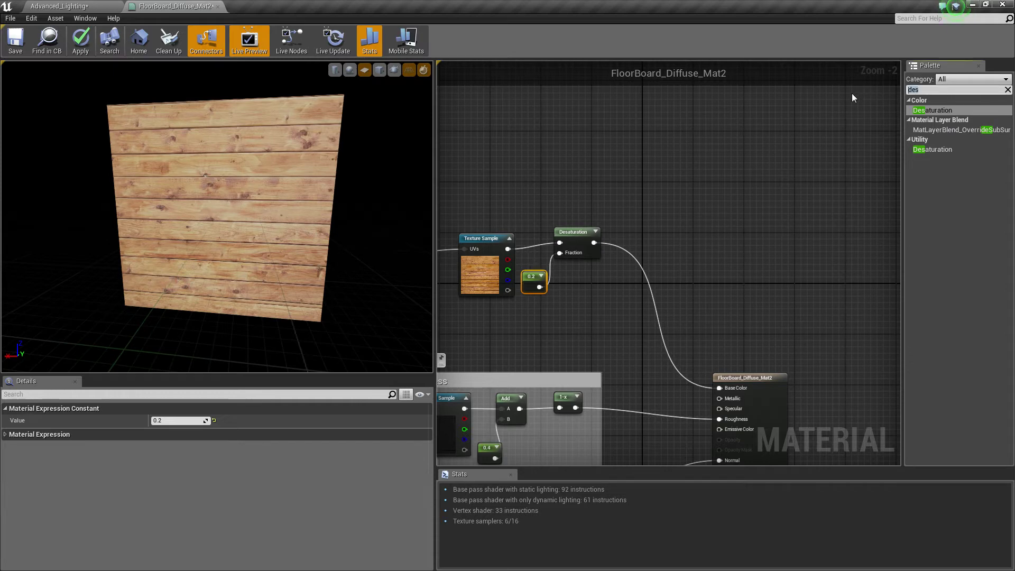
- Add a CheapContrast node next to the Desaturation node and connect the Desaturation output to its In input
text(cheap)
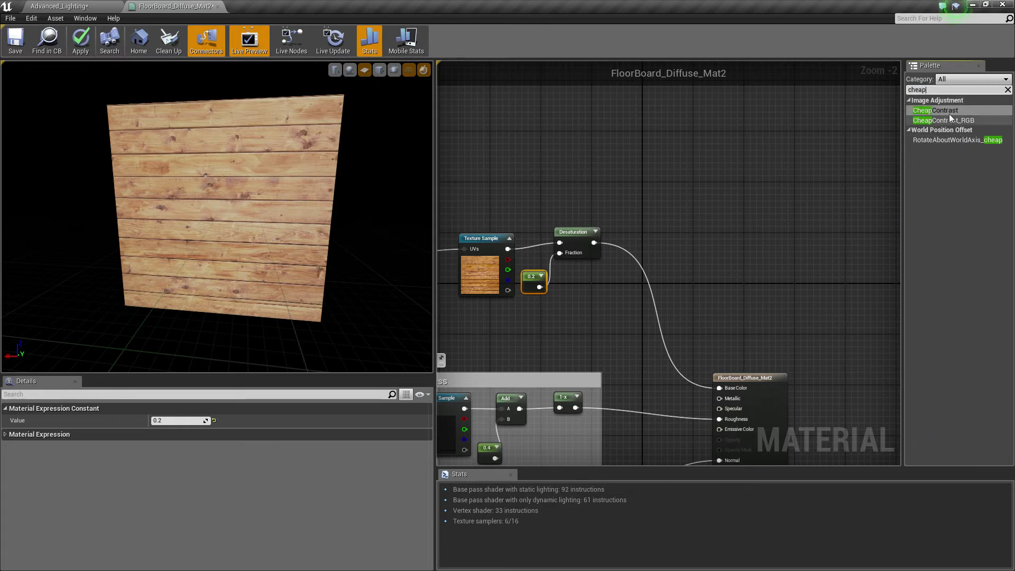
drag(949, 113, 632, 212)
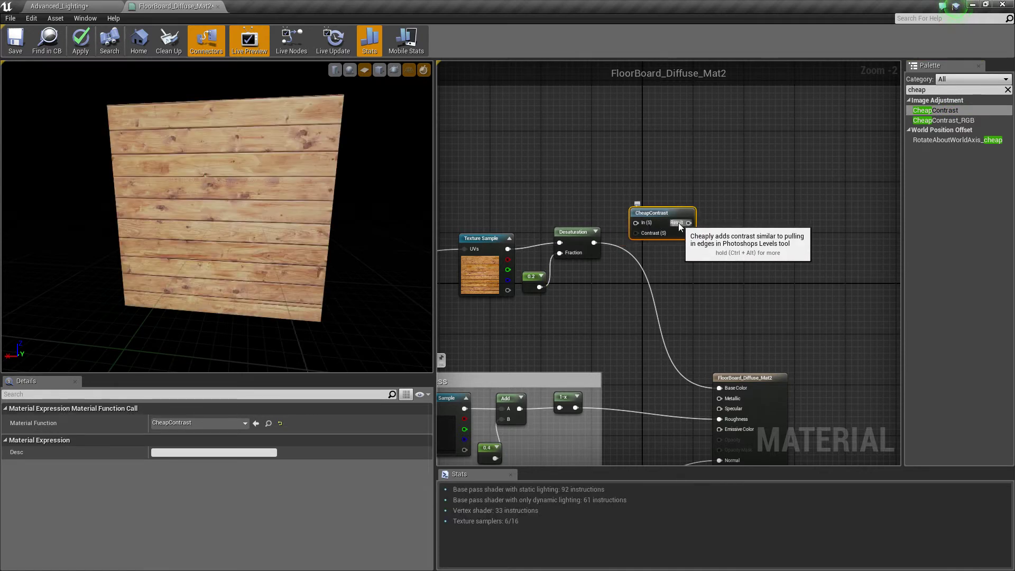
drag(664, 213, 664, 219)
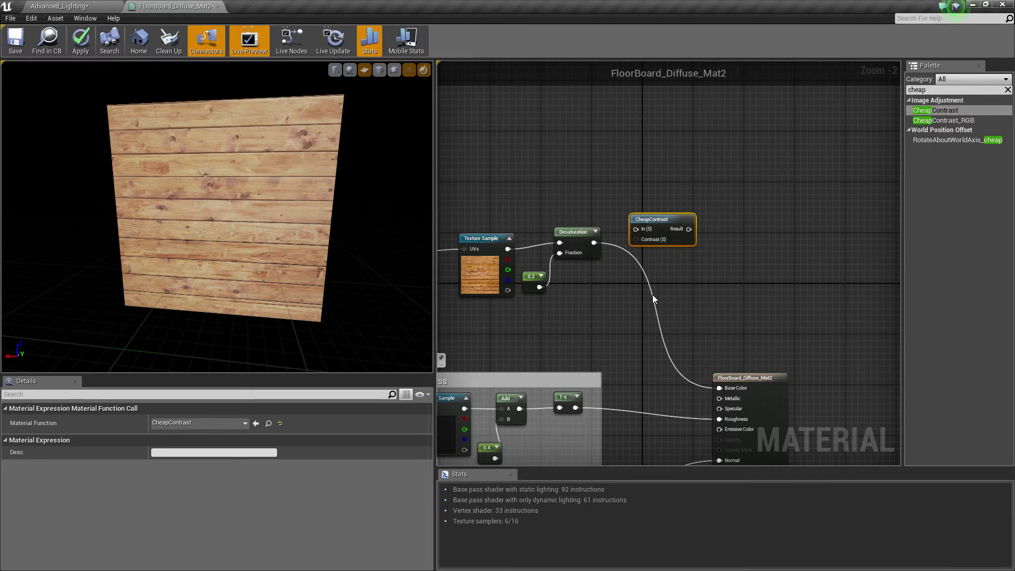
drag(594, 242, 663, 212)
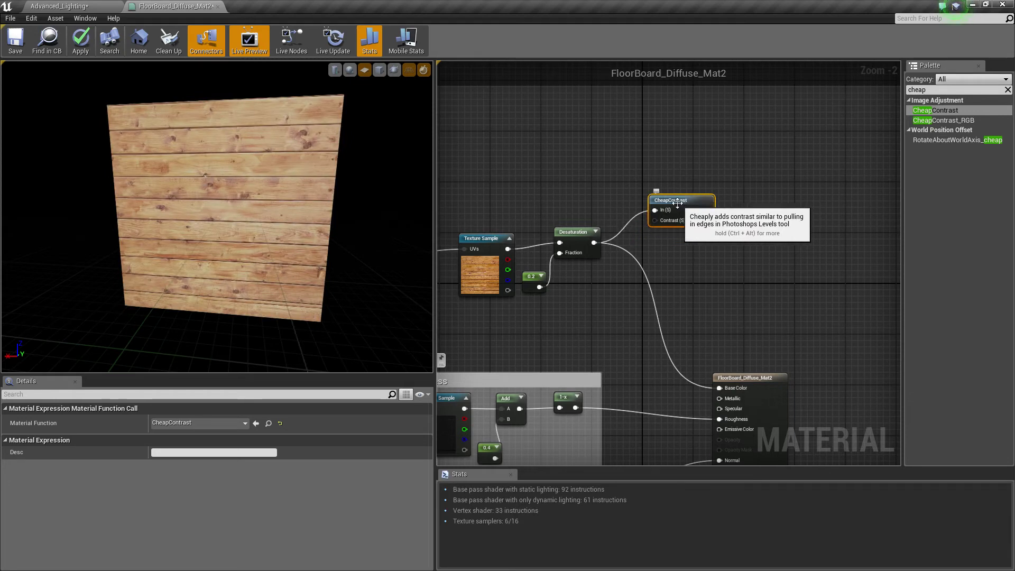
- Add a Constant node with value 0.4 and connect it to the CheapContrast node's Contrast input
click(627, 241)
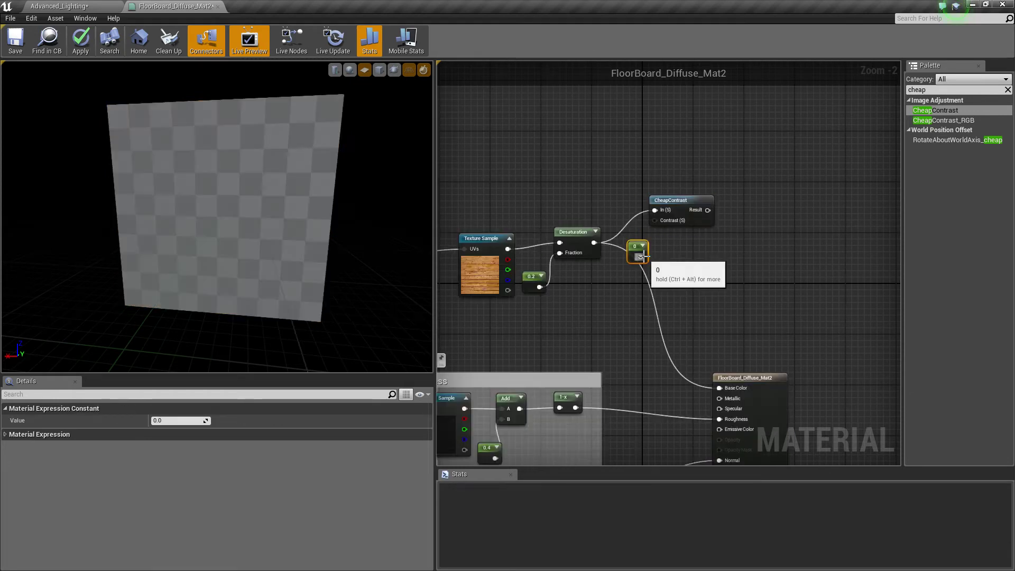
drag(641, 257, 655, 220)
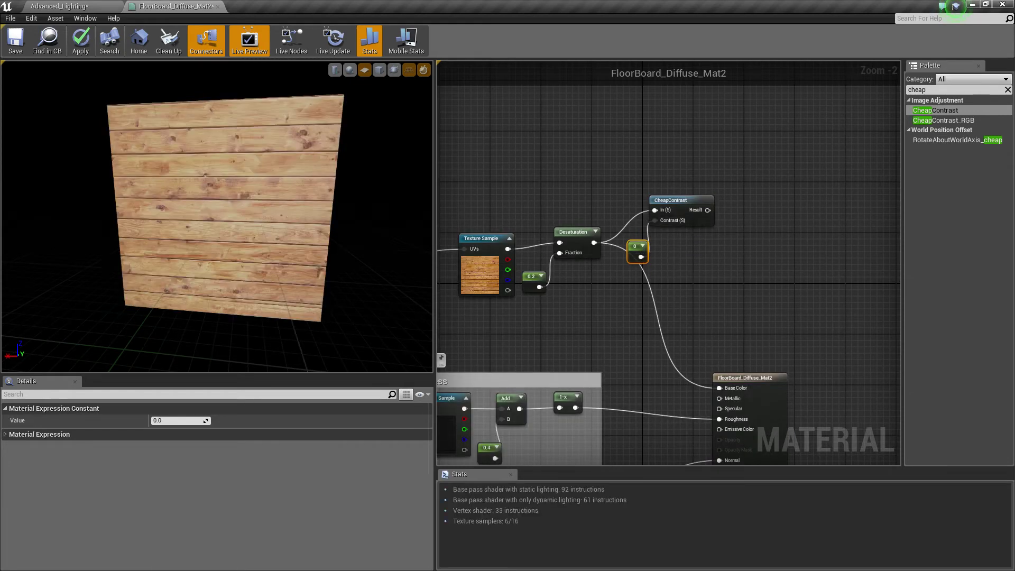
click(168, 421)
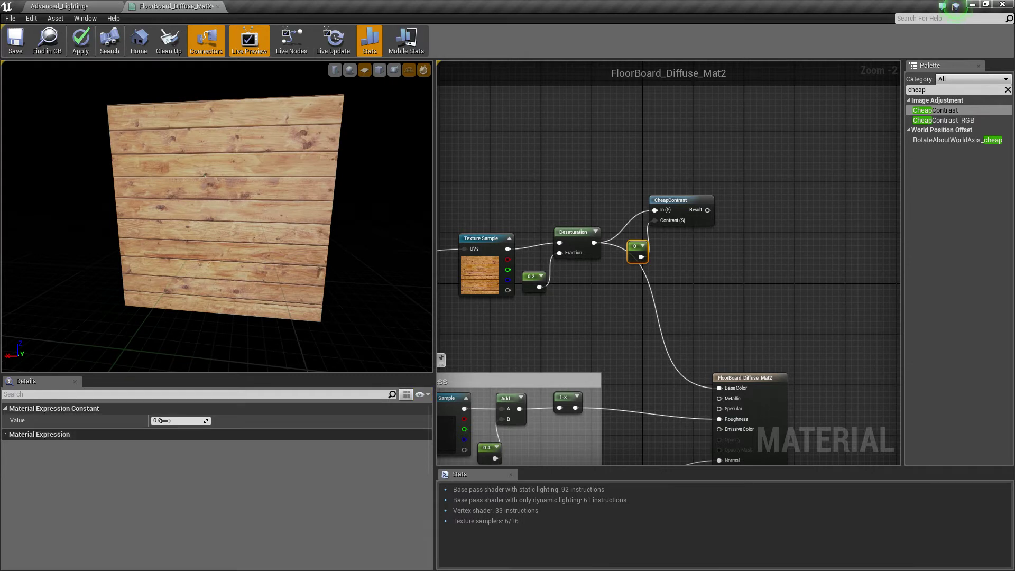
text(.4)
key(Return)
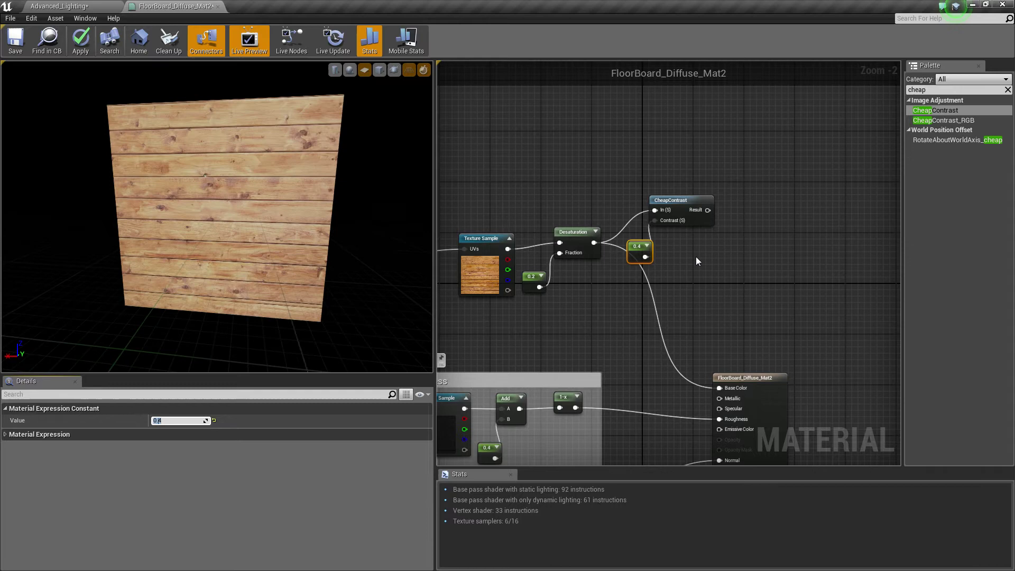
- Add a Multiply node taking the CheapContrast result as A and the Desaturation output as B, and connect it to Base Color
click(702, 242)
click(714, 247)
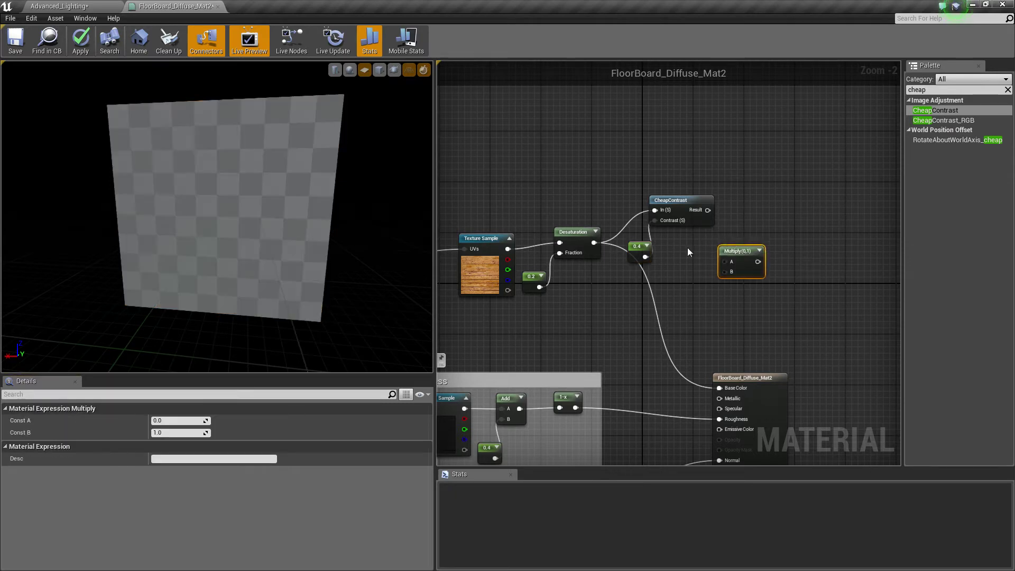
drag(594, 242, 725, 262)
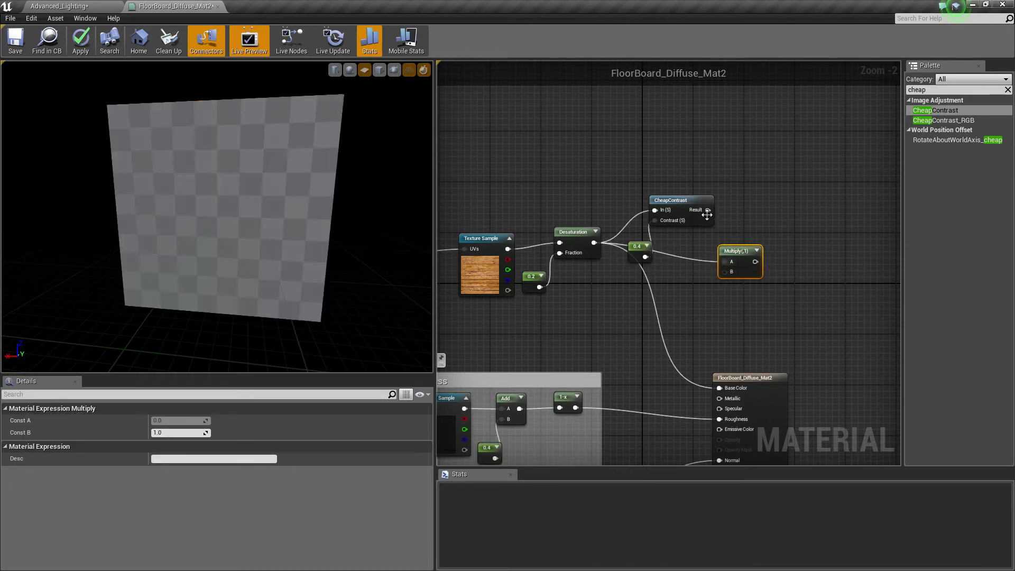
drag(708, 201, 720, 248)
key(ctrl+z)
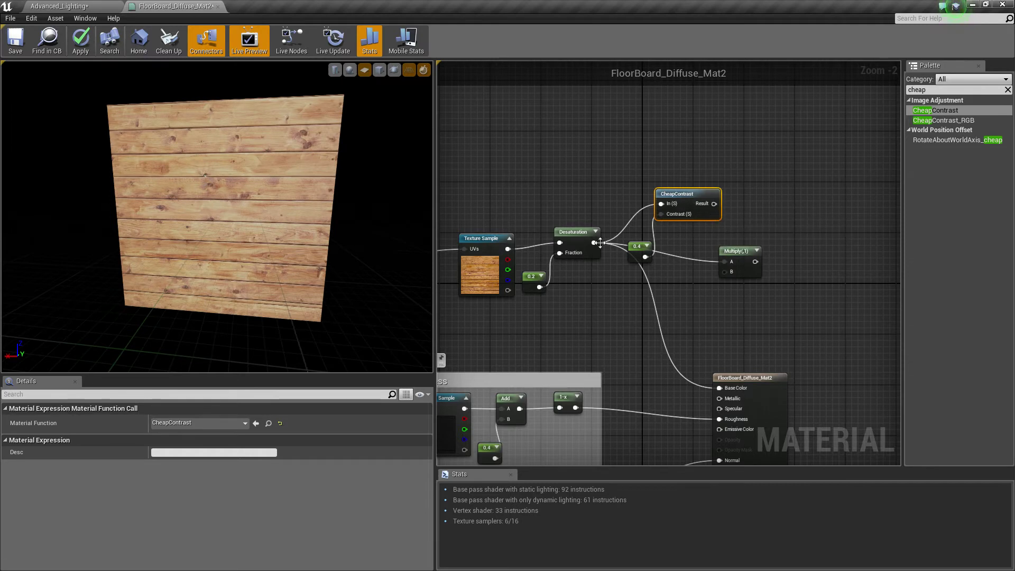
drag(595, 243, 726, 272)
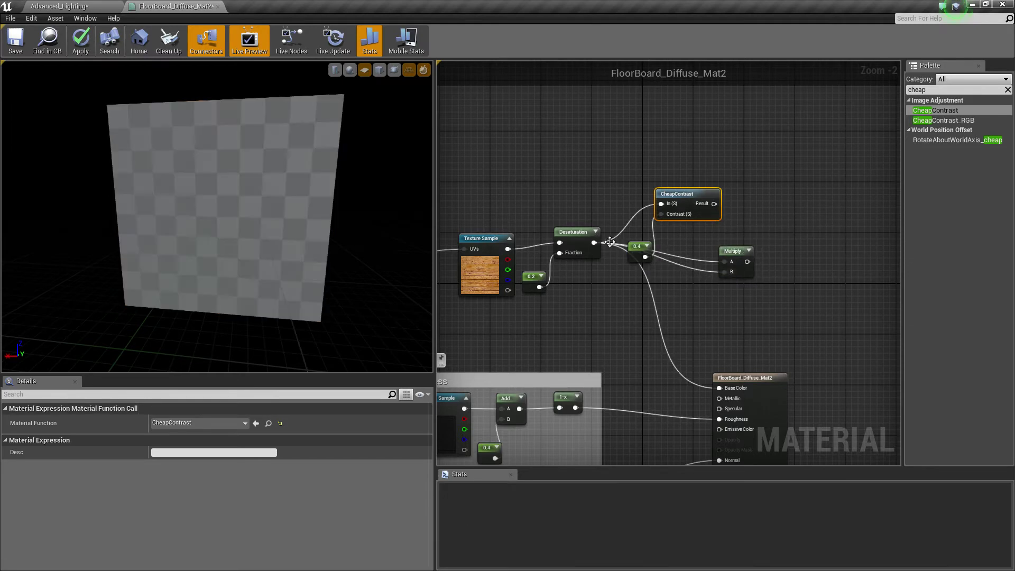
drag(714, 204, 722, 390)
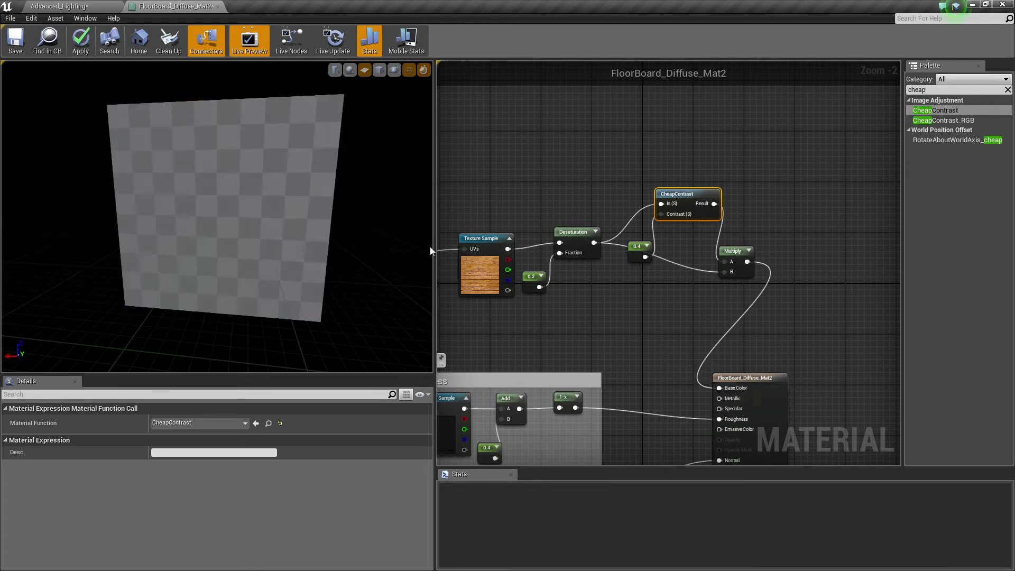
mouse_move(280, 220)
mouse_down()
mouse_move(261, 193)
mouse_move(281, 220)
mouse_up()
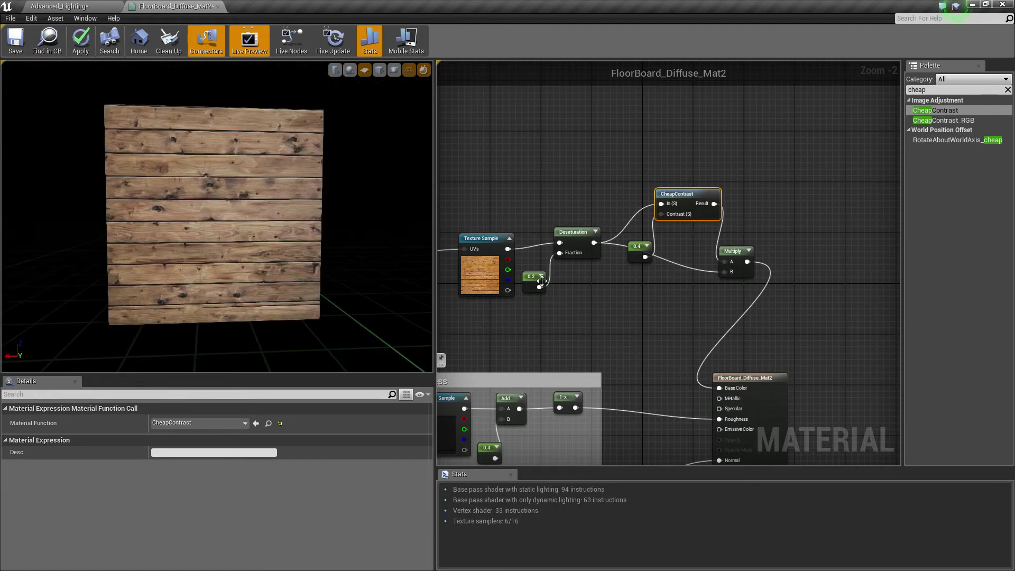
- Set the constant feeding CheapContrast's Contrast input to 0.6 after testing a much stronger contrast on the preview planks
click(638, 244)
drag(168, 420, 212, 420)
drag(310, 247, 299, 204)
right_drag(299, 204, 300, 238)
mouse_move(300, 238)
mouse_down()
mouse_move(299, 201)
mouse_move(286, 222)
mouse_move(243, 227)
mouse_move(280, 233)
mouse_up()
click(178, 421)
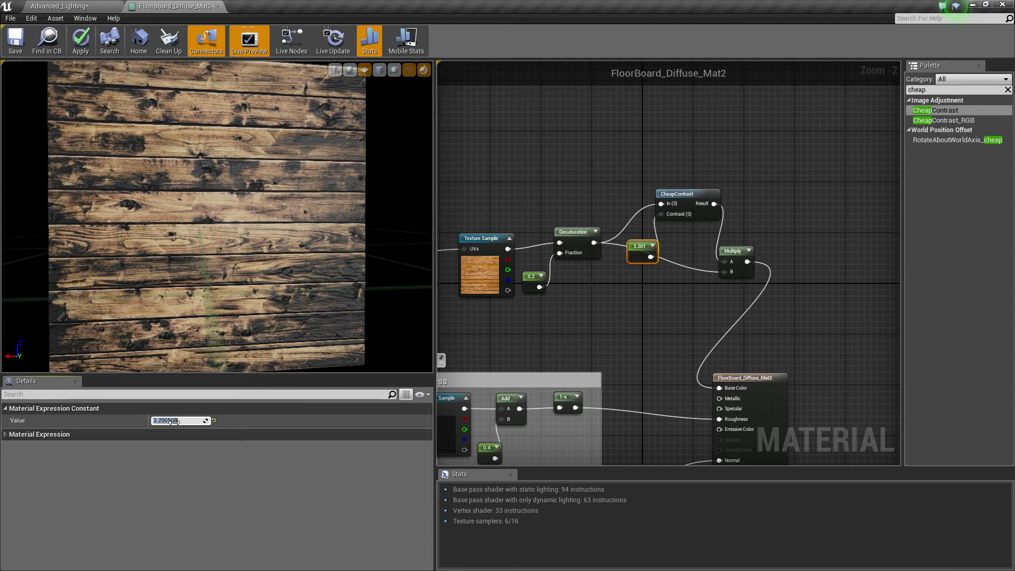
text(0.6)
key(Return)
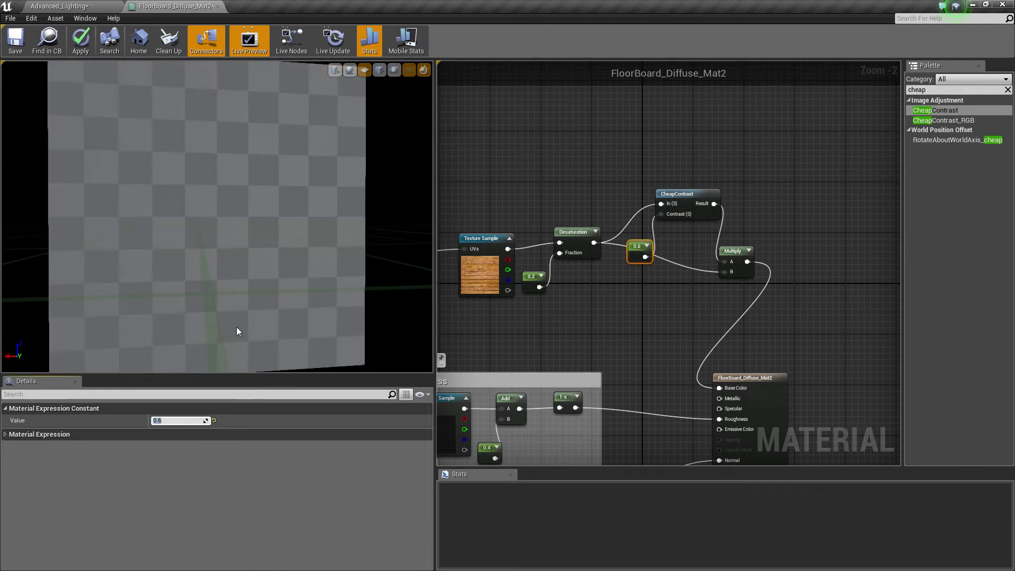
mouse_move(272, 249)
mouse_down()
mouse_move(248, 251)
mouse_move(272, 248)
mouse_up()
- Try a value of 0.4 for the Desaturation node's Fraction constant and inspect the planks in the preview
right_drag(570, 167, 521, 193)
drag(528, 257, 522, 252)
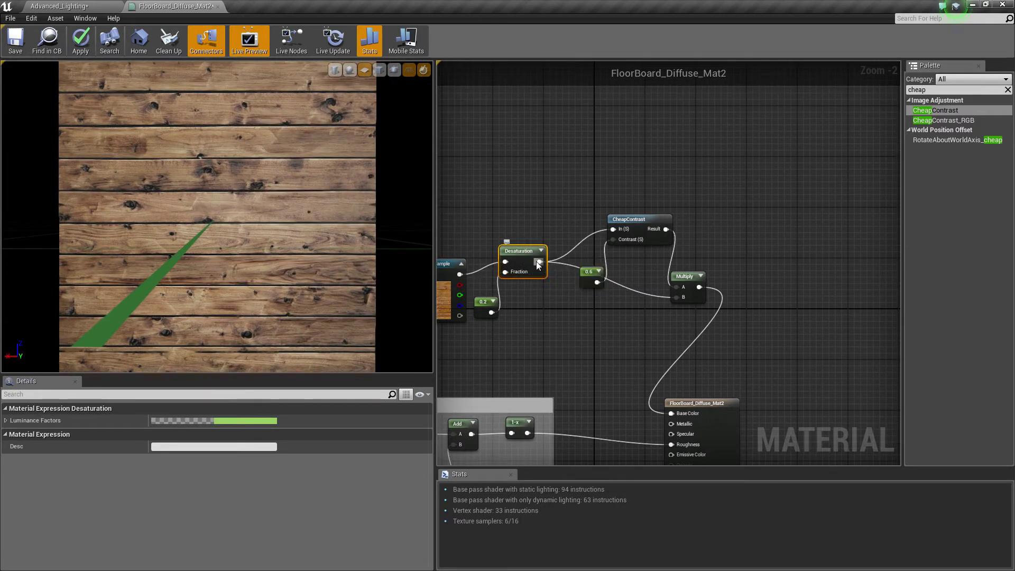
click(482, 302)
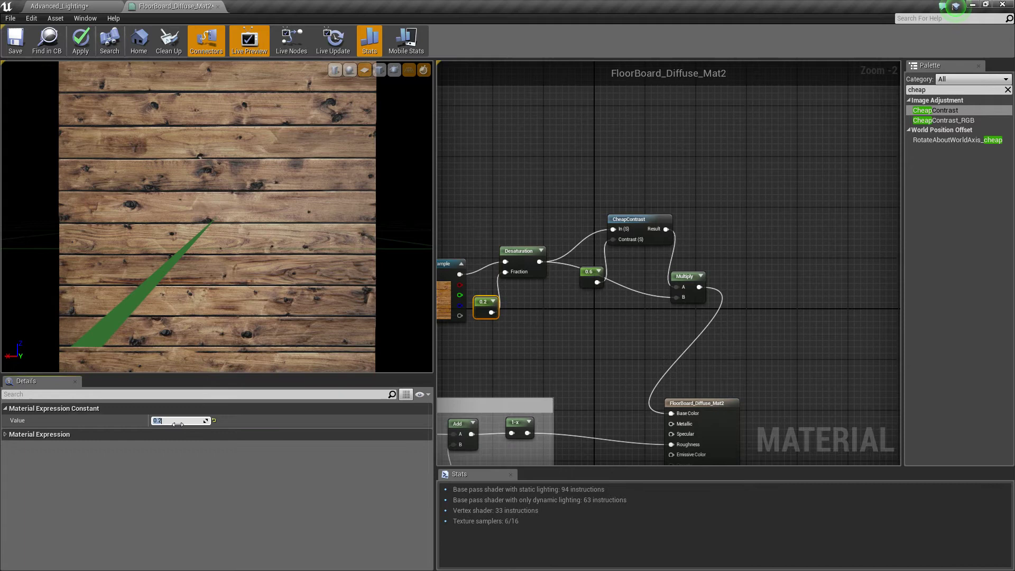
key(Return)
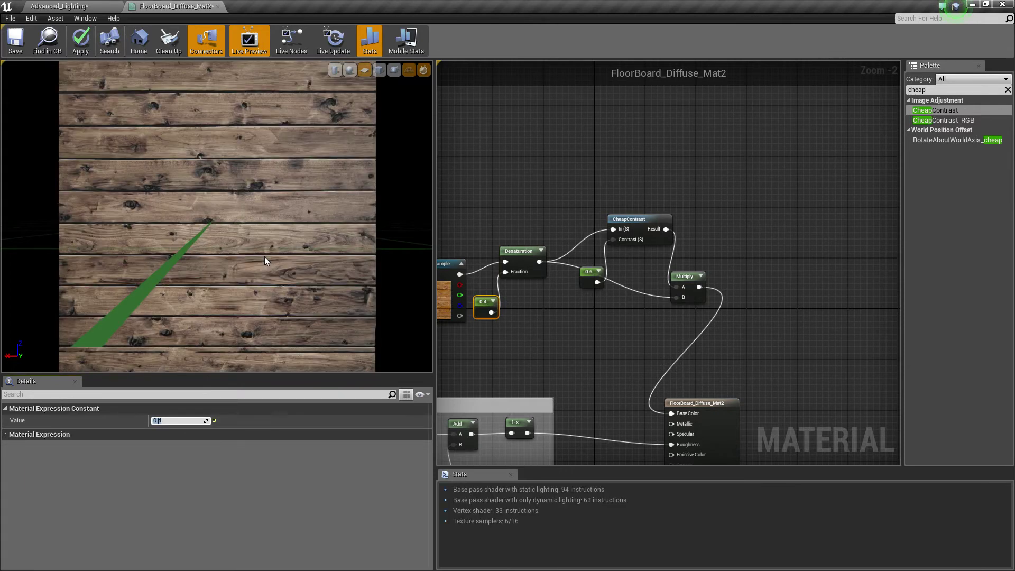
drag(265, 262, 307, 237)
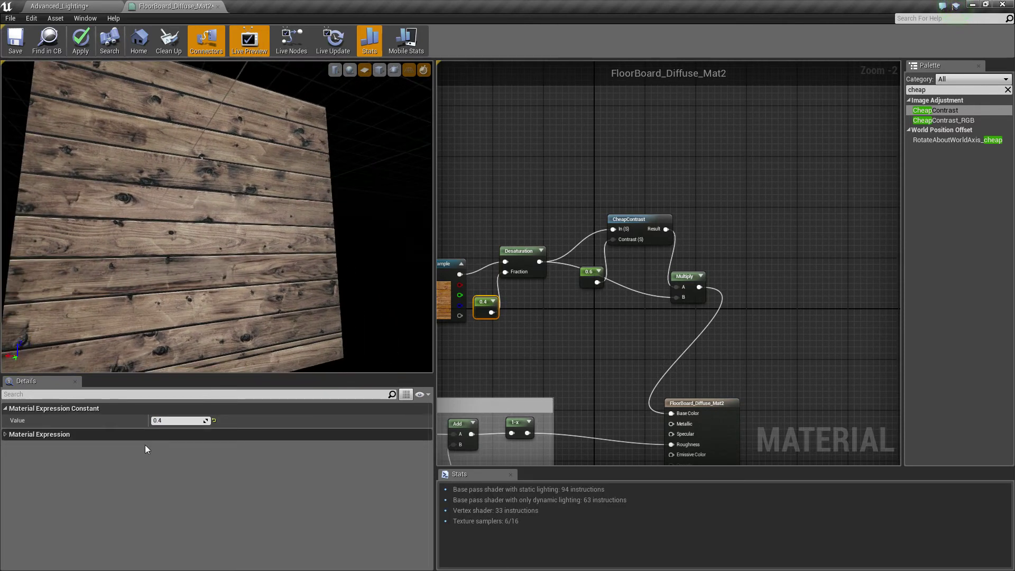
- Return the Desaturation node's Fraction constant to 0.2
click(180, 420)
key(BackSpace)
text(2)
key(Return)
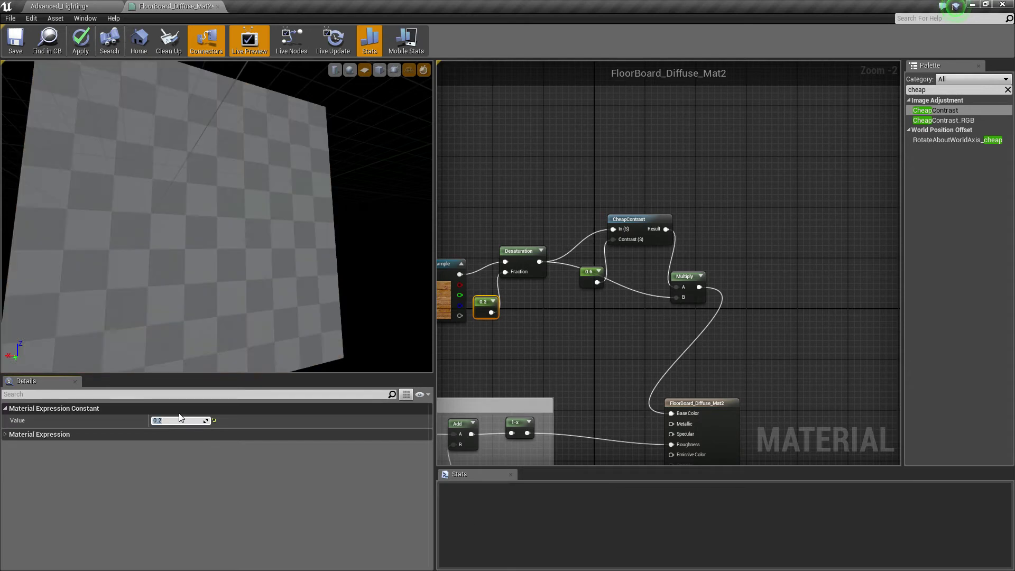
- Duplicate the floorboard diffuse Texture Sample and place the copy in the empty space above the CheapContrast node
right_drag(674, 163, 668, 171)
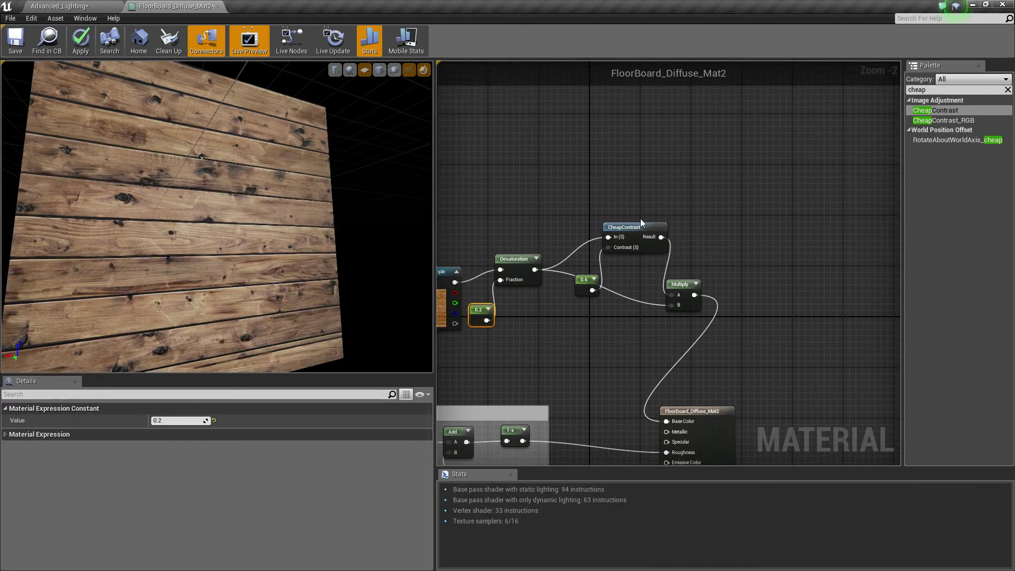
right_drag(481, 289, 523, 273)
click(470, 266)
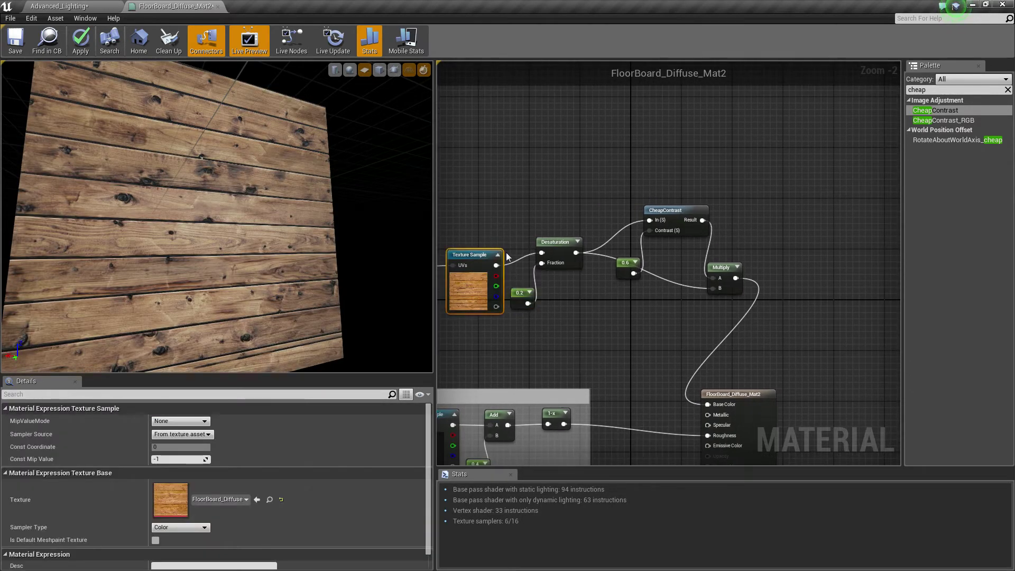
key(ctrl+v)
click(721, 124)
click(481, 283)
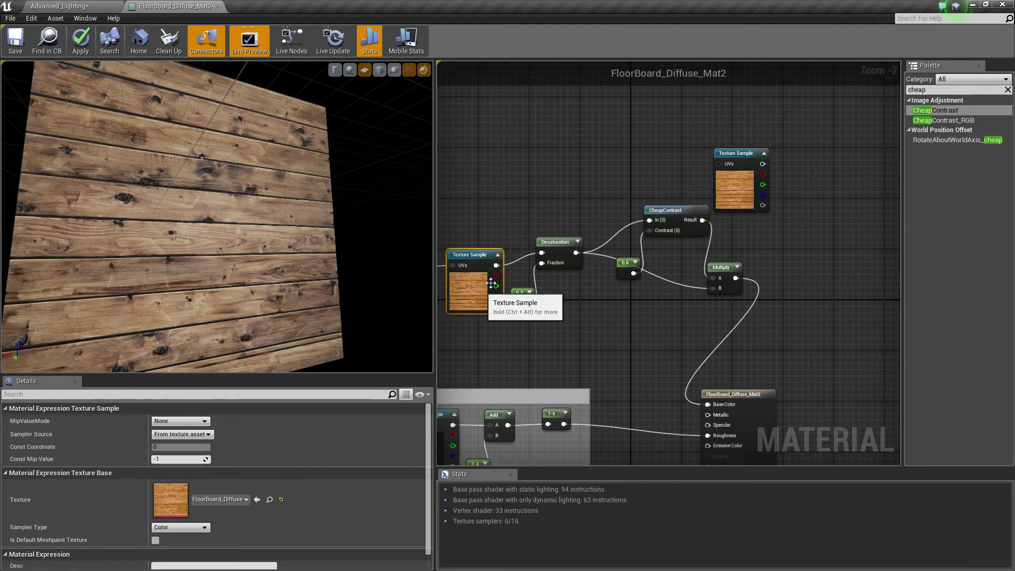
right_drag(492, 211, 506, 229)
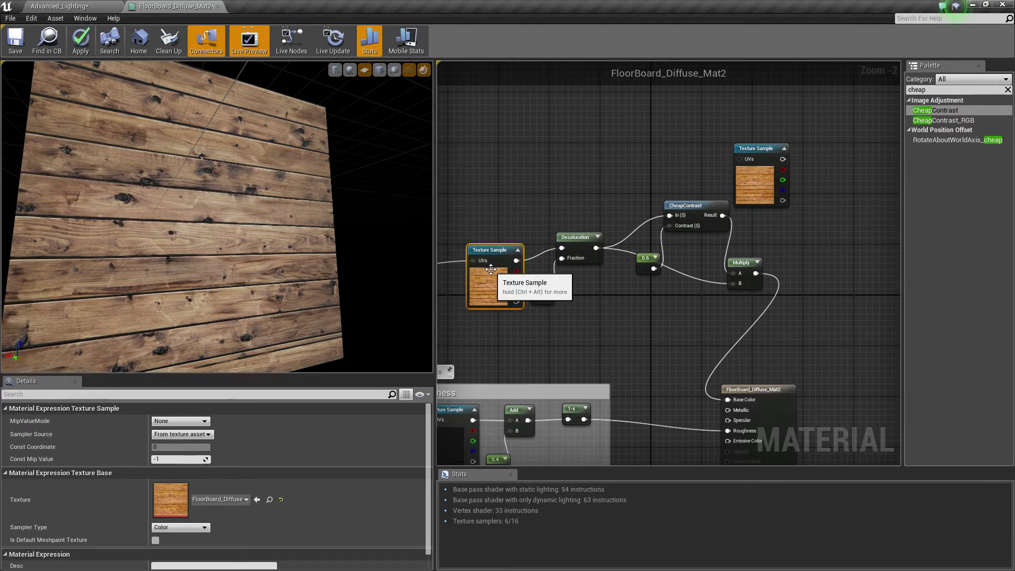
drag(764, 150, 743, 112)
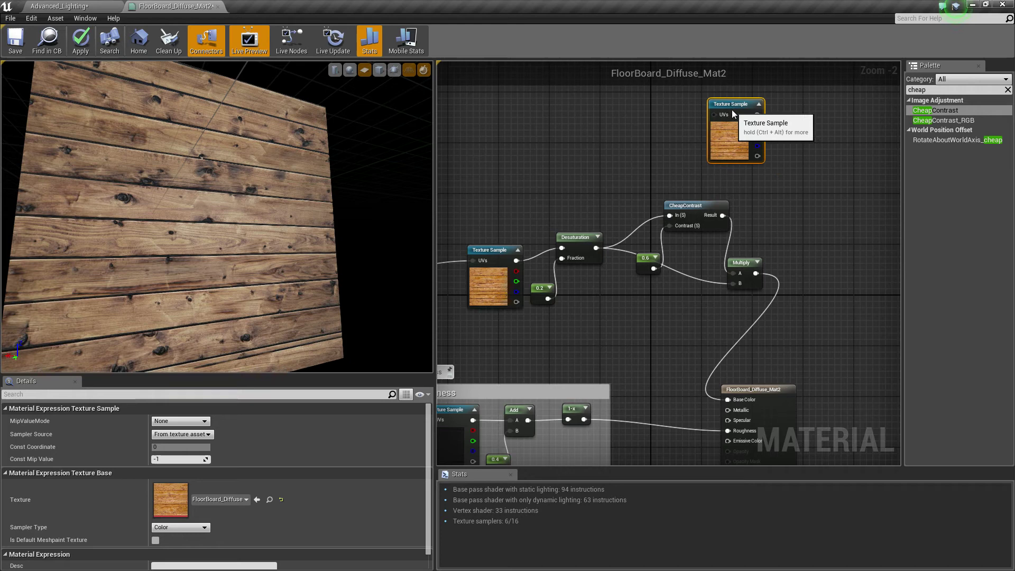
- Add a Desaturation node beside the duplicated Texture Sample and connect the texture's color output to it
right_drag(743, 112, 632, 217)
key(BackSpace)
key(BackSpace)
key(BackSpace)
key(BackSpace)
key(BackSpace)
text(desat)
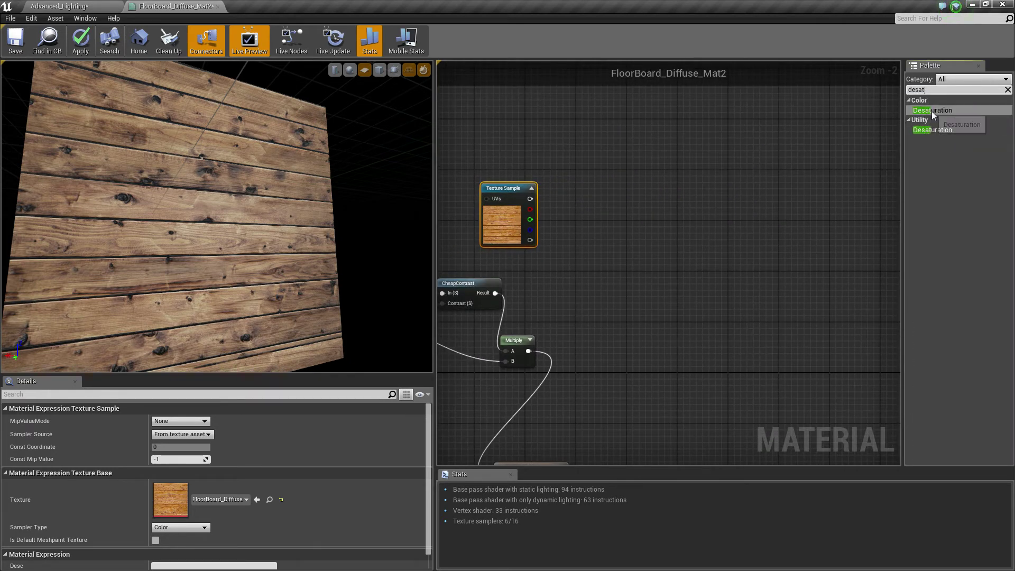
drag(932, 110, 604, 186)
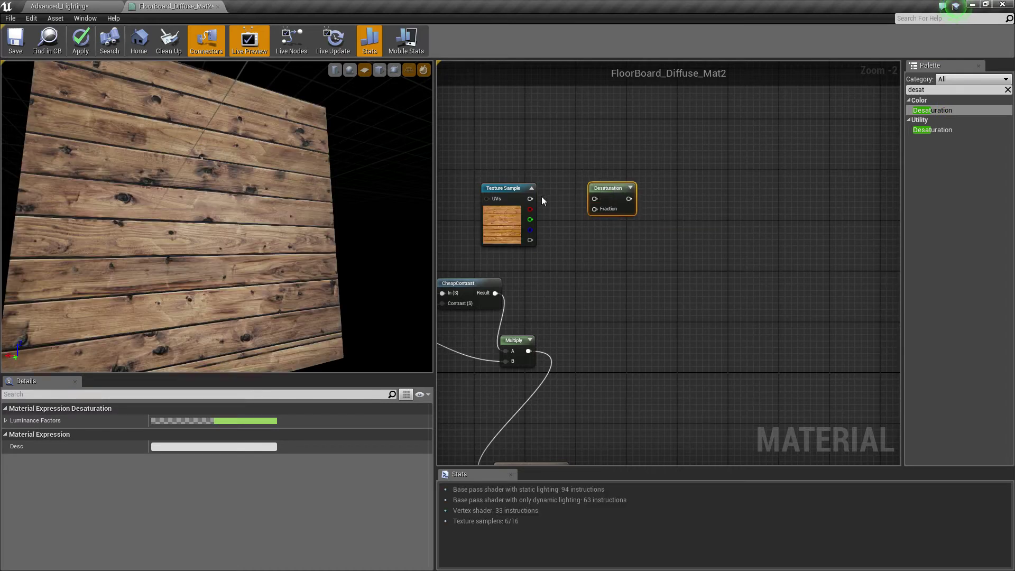
mouse_move(508, 196)
mouse_down()
mouse_move(558, 196)
mouse_move(502, 199)
mouse_up()
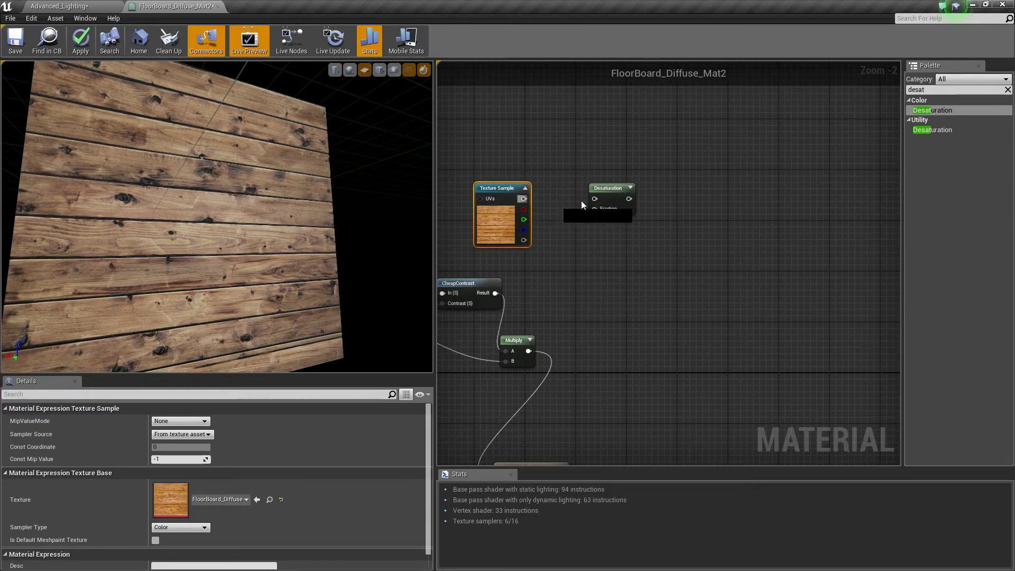
drag(594, 198, 659, 202)
click(629, 188)
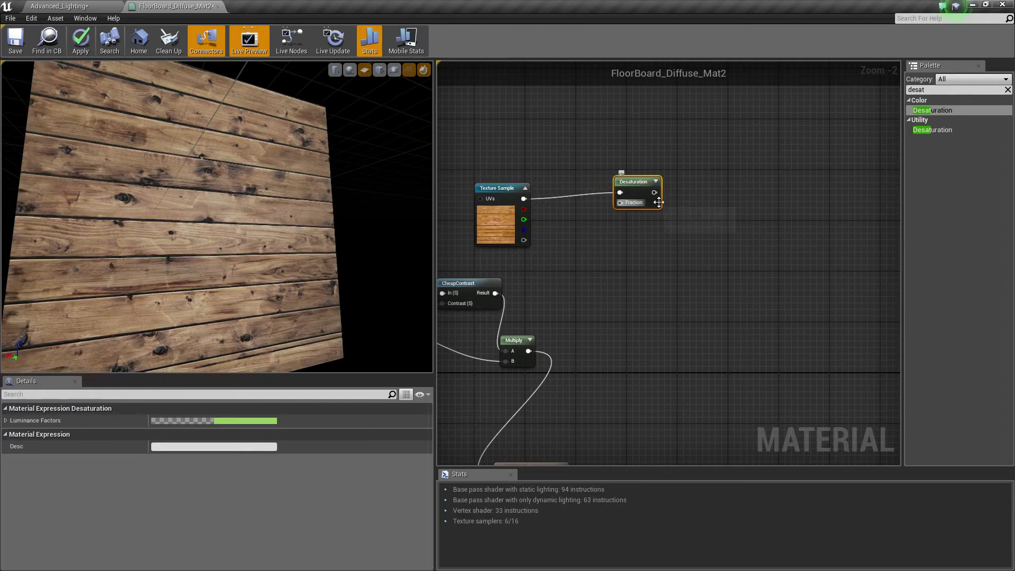
- Add a CheapContrast node fed by the second Desaturation node, with a new Constant connected to its Contrast input
right_drag(666, 224, 628, 213)
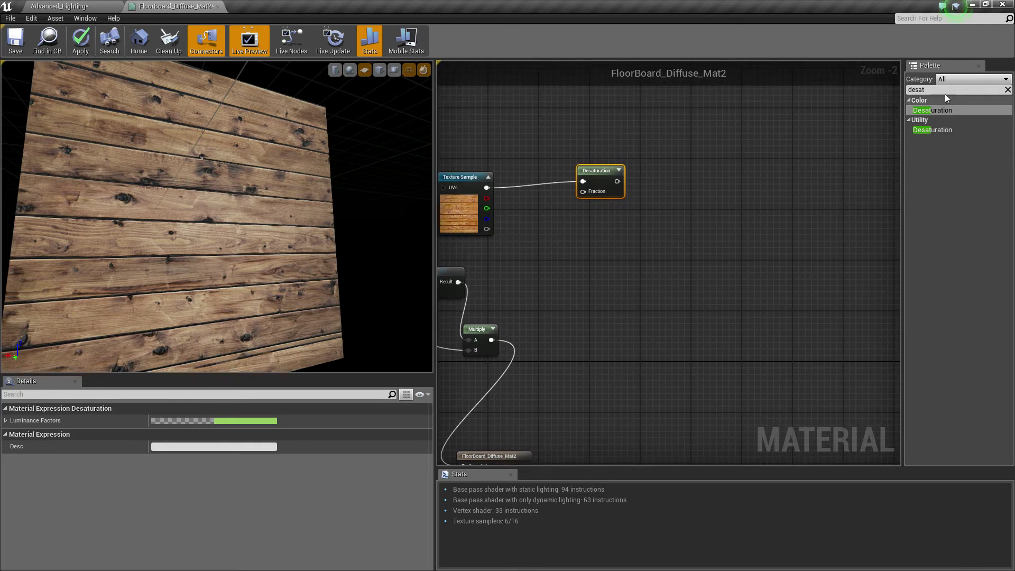
text(chea)
drag(936, 110, 665, 204)
drag(617, 182, 665, 220)
click(544, 210)
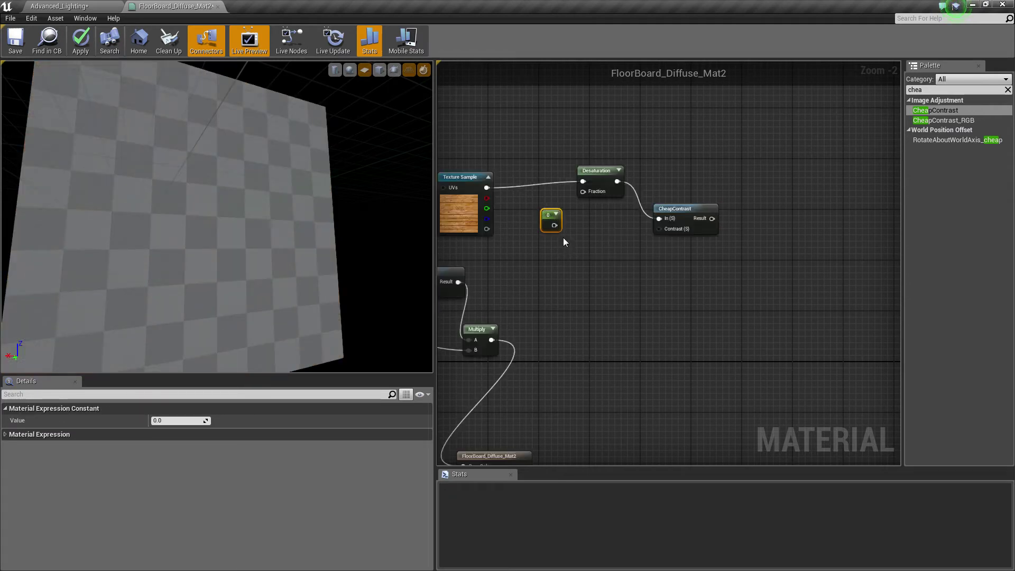
drag(559, 219, 674, 233)
- Check the second Desaturation node's preview thumbnail and open the new contrast constant's value
click(608, 175)
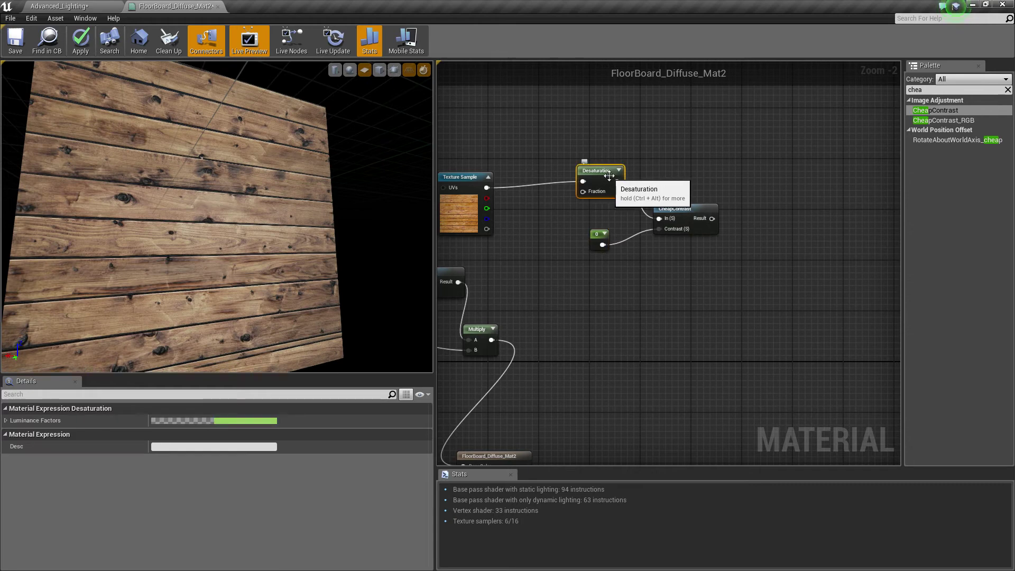
click(618, 170)
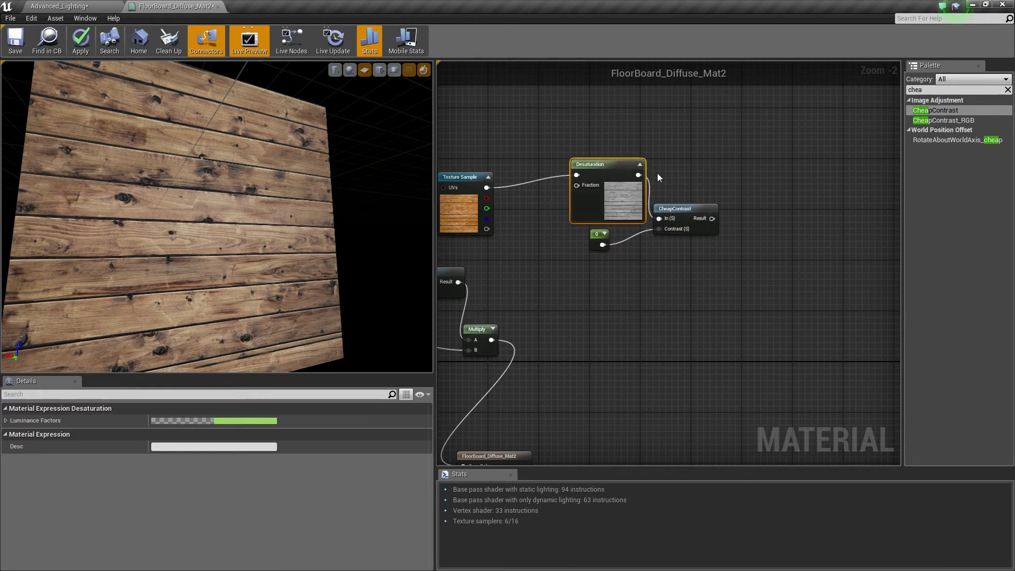
click(639, 165)
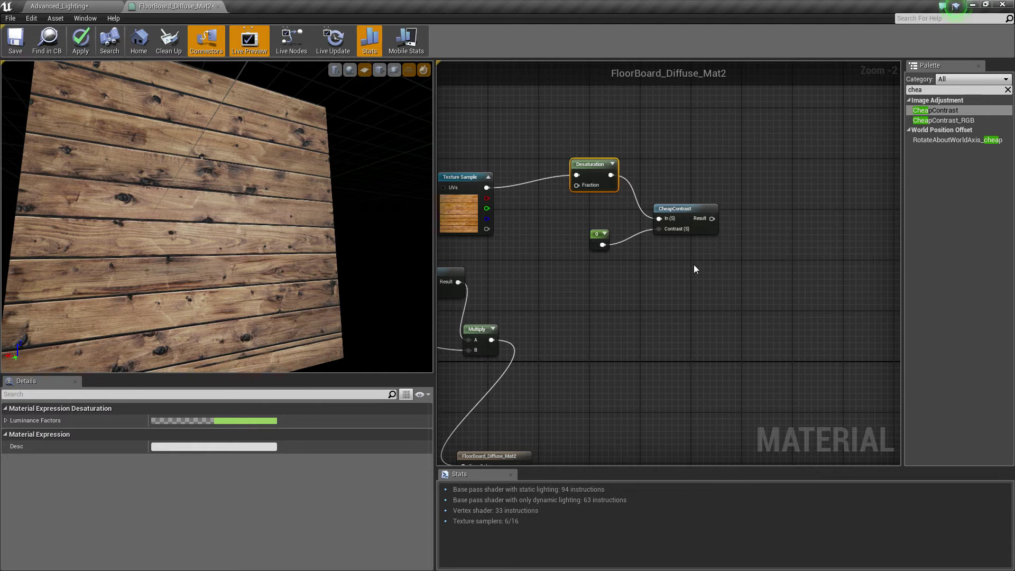
click(601, 235)
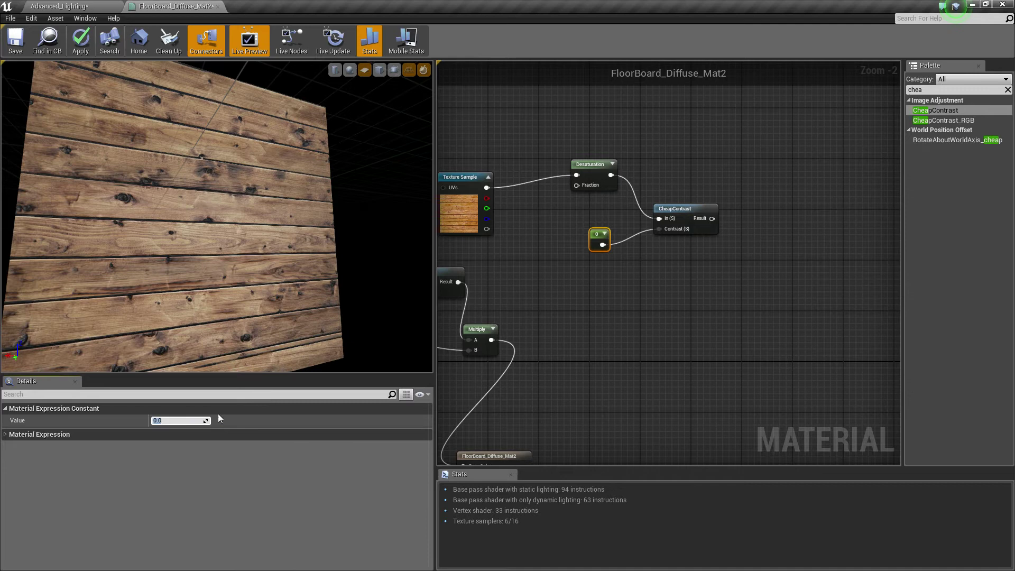
- Add a Multiply node beside the second CheapContrast node, connect the contrast Result to its A input, and expand its preview
click(798, 205)
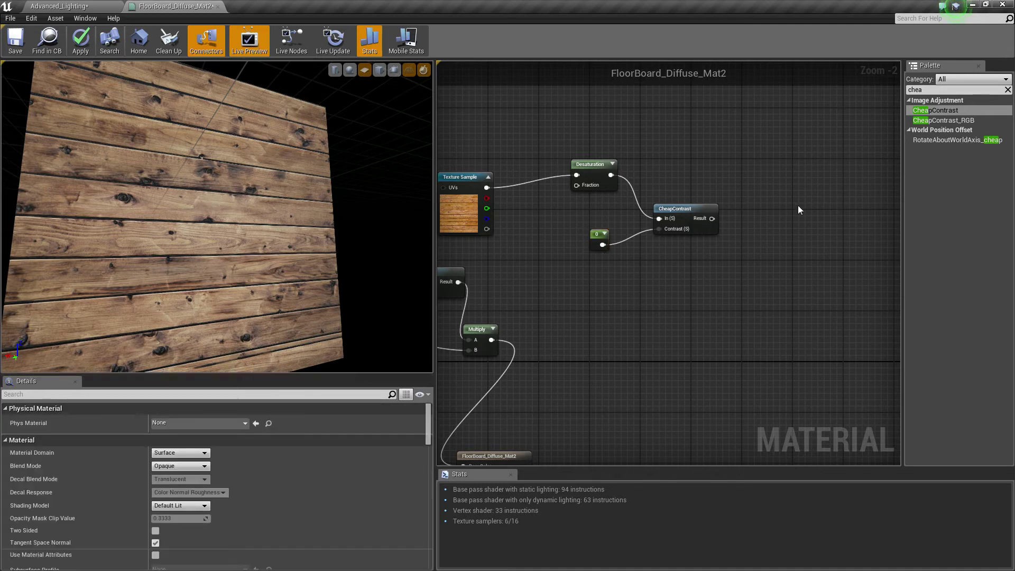
click(767, 211)
drag(715, 218, 773, 228)
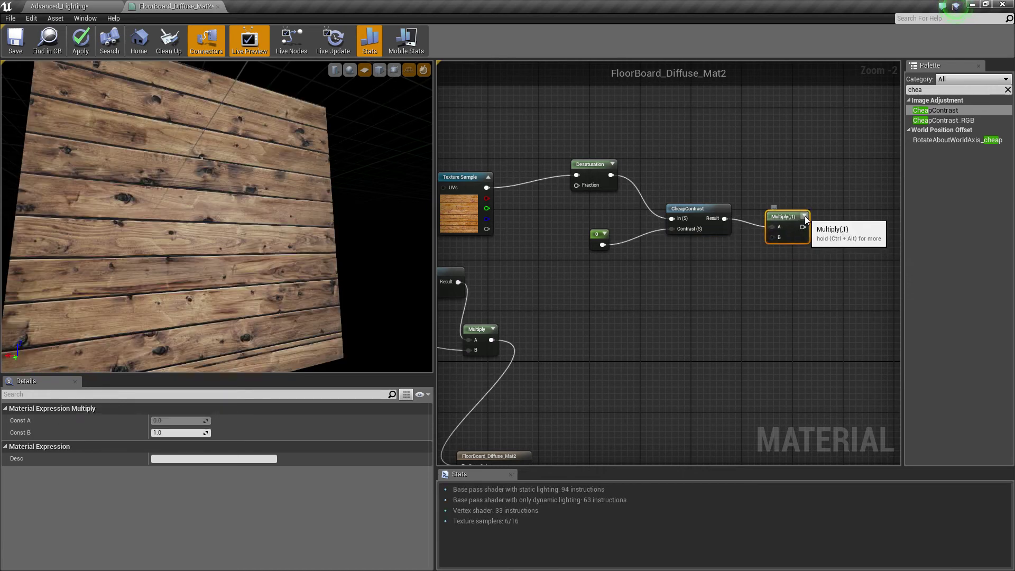
drag(794, 215, 789, 208)
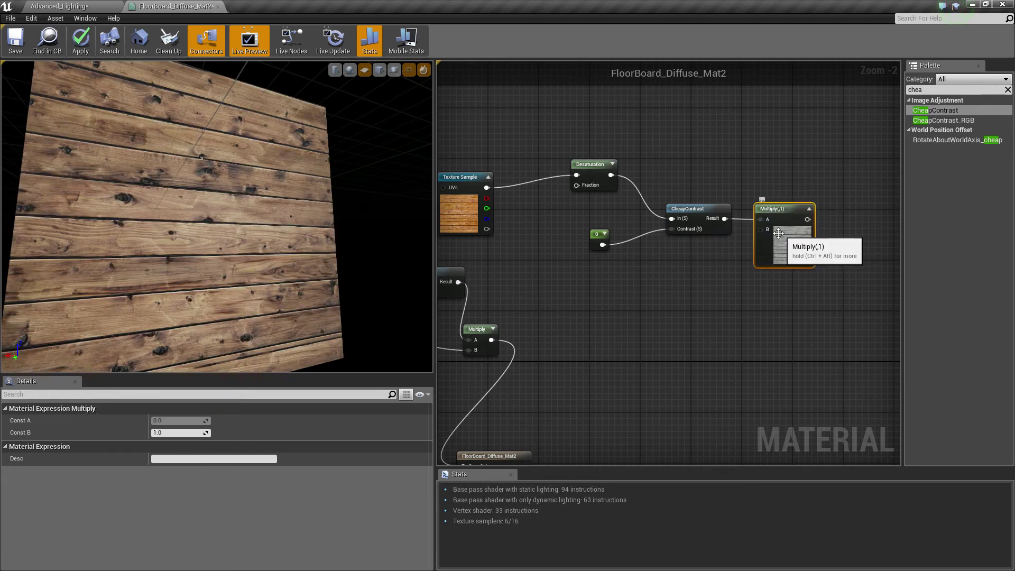
- Expand the second Desaturation node's preview and set the second contrast constant to 1
click(612, 164)
drag(620, 175, 614, 175)
click(599, 238)
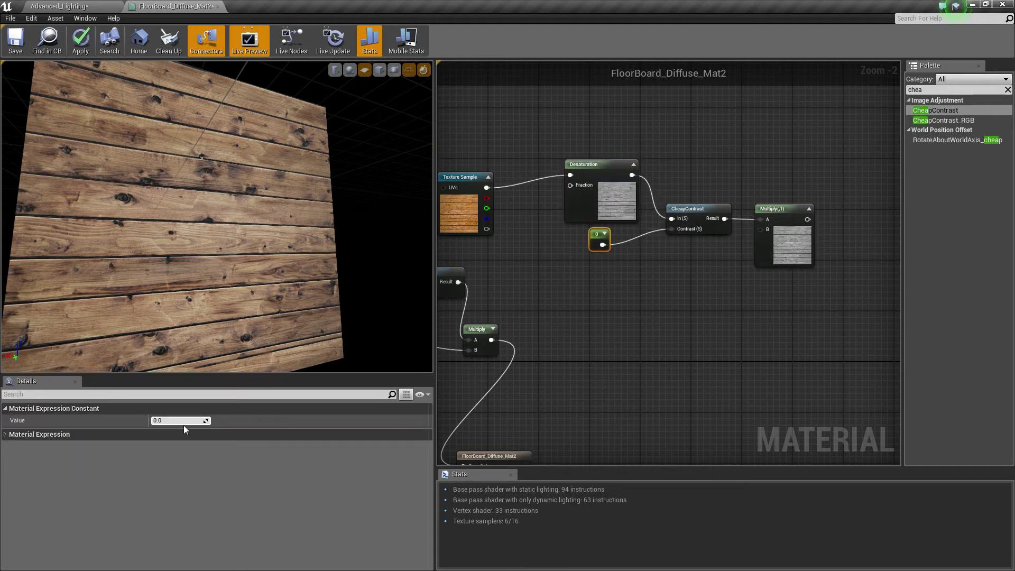
text(1)
key(Return)
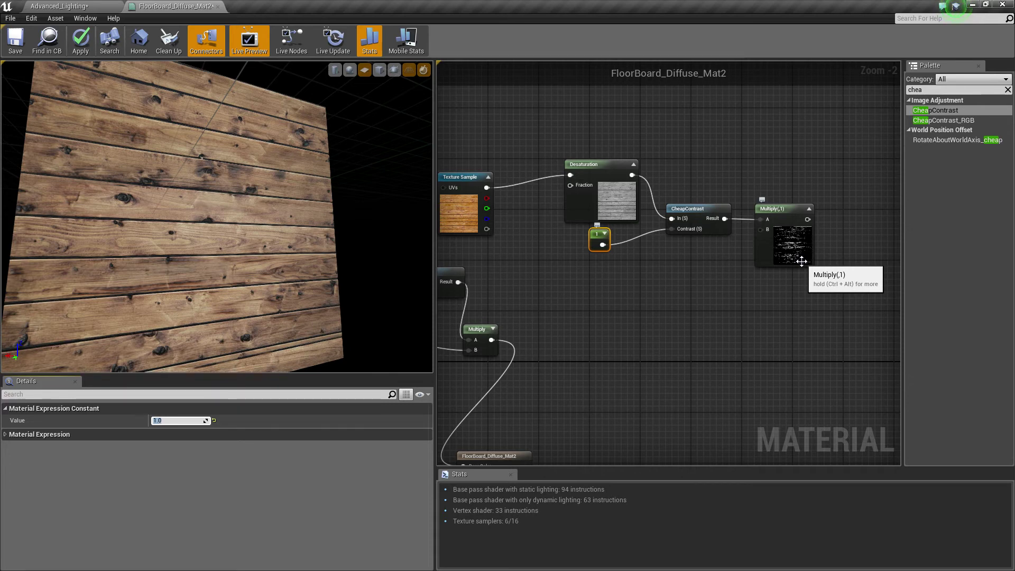
- Replace the test Multiply node with an Add node and connect the second CheapContrast Result to its A input
click(780, 211)
key(Delete)
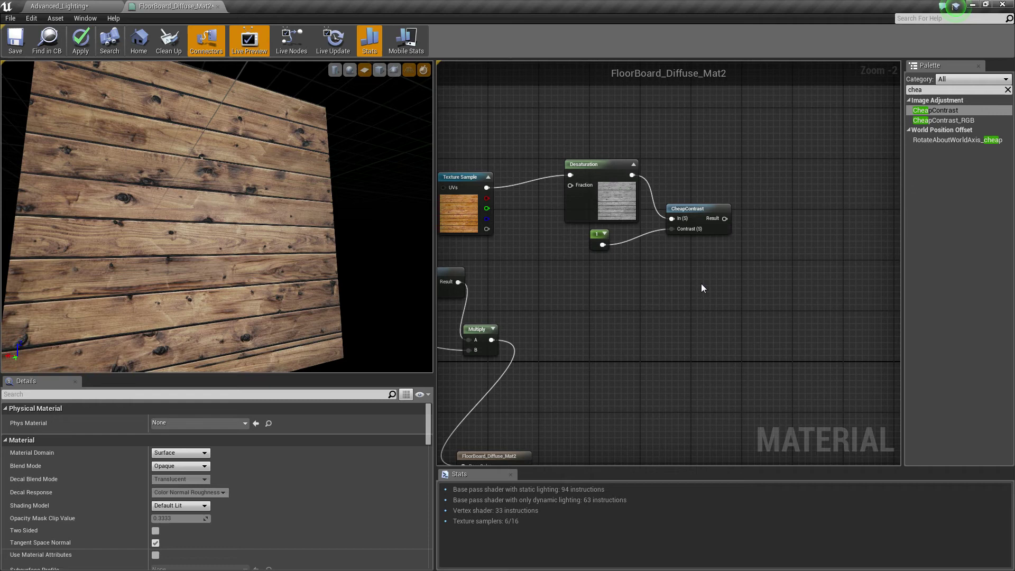
key(a)
click(701, 283)
drag(716, 288, 710, 276)
right_drag(652, 286, 717, 273)
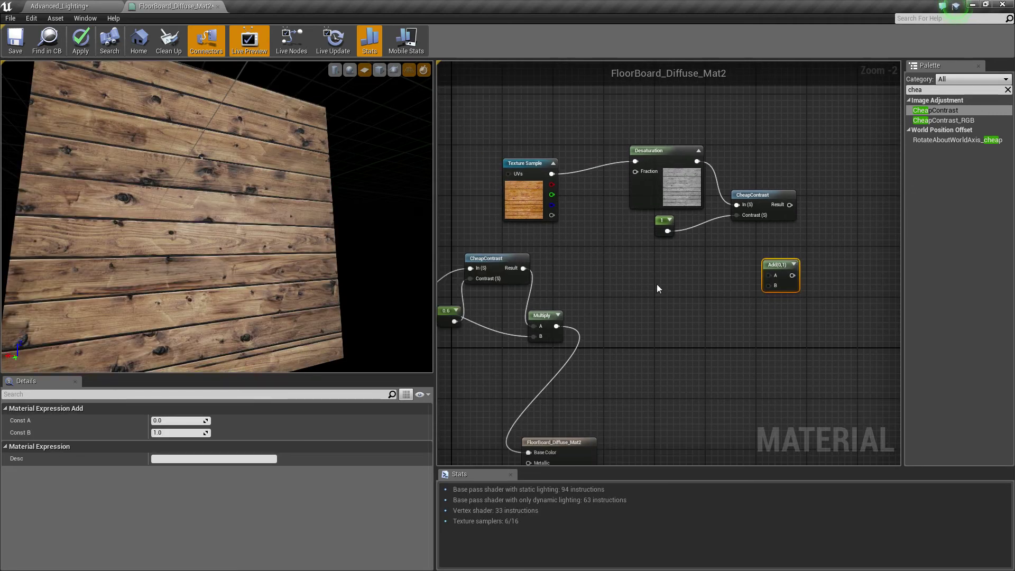
right_drag(657, 284, 637, 292)
drag(770, 213, 748, 284)
- Move the Add node near the original Multiply node, connect the Multiply output to its B input, and expand the Add preview
right_drag(740, 284, 802, 247)
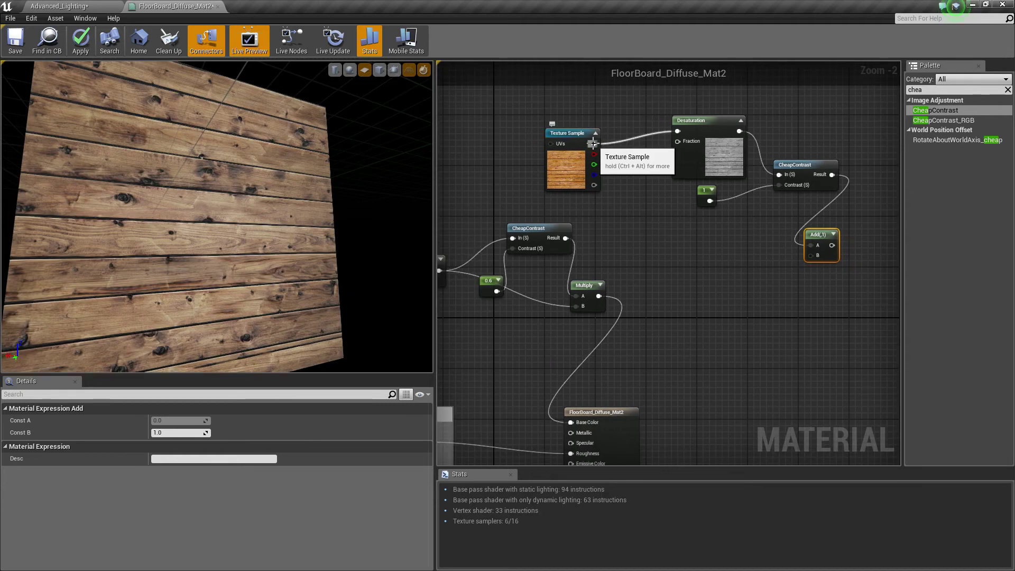
right_drag(614, 159, 594, 117)
drag(801, 193, 682, 276)
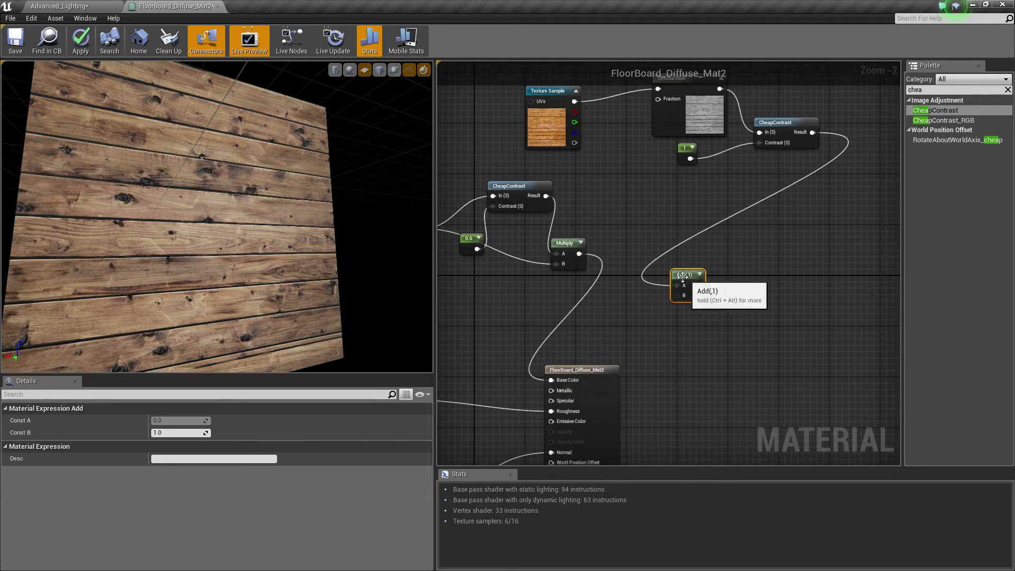
drag(580, 254, 692, 261)
click(699, 275)
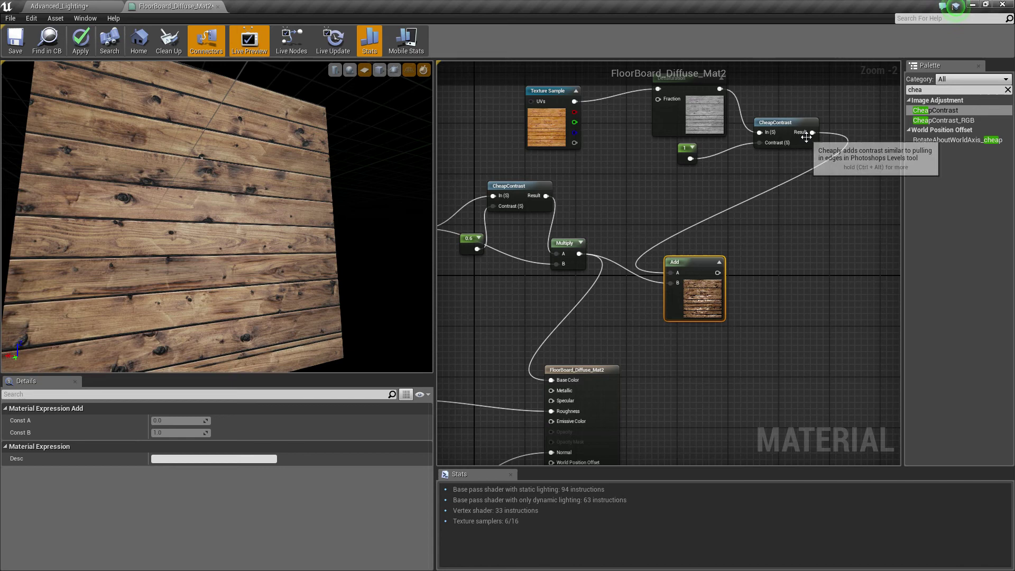
- Preview the second CheapContrast result through a temporary Multiply node and delete that node
right_drag(792, 186, 772, 195)
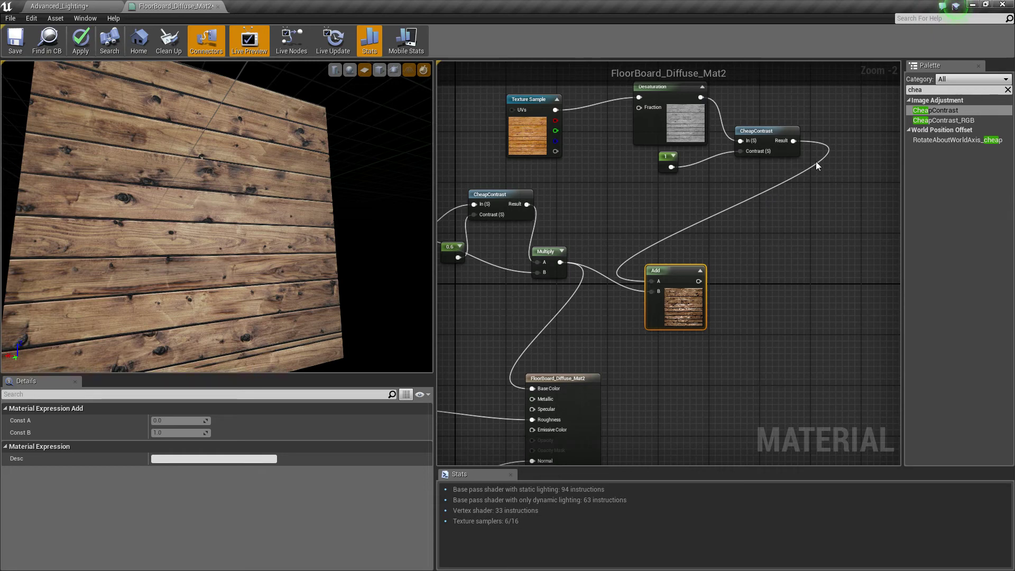
right_drag(816, 165, 782, 174)
click(782, 174)
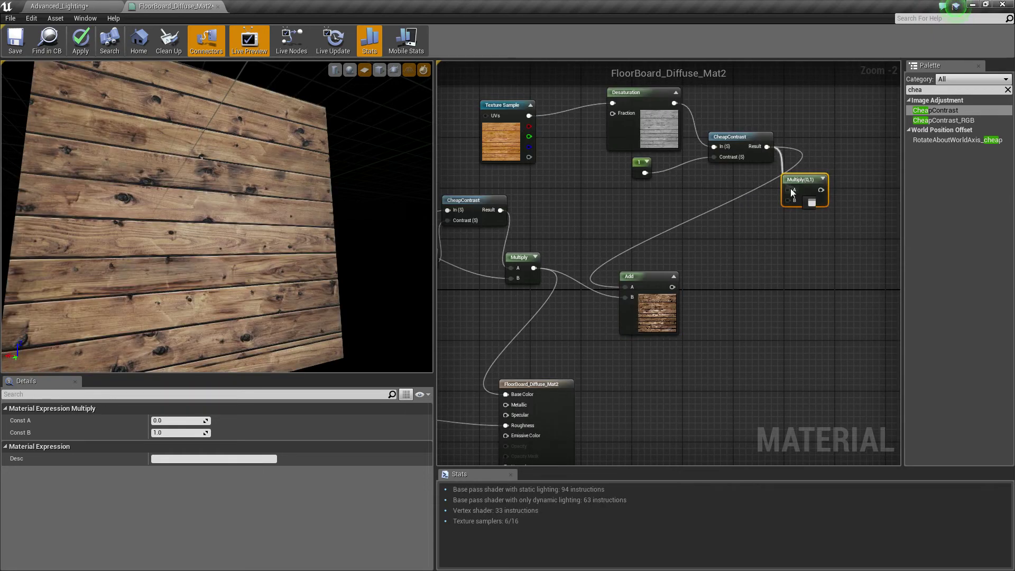
drag(791, 189, 822, 200)
click(822, 179)
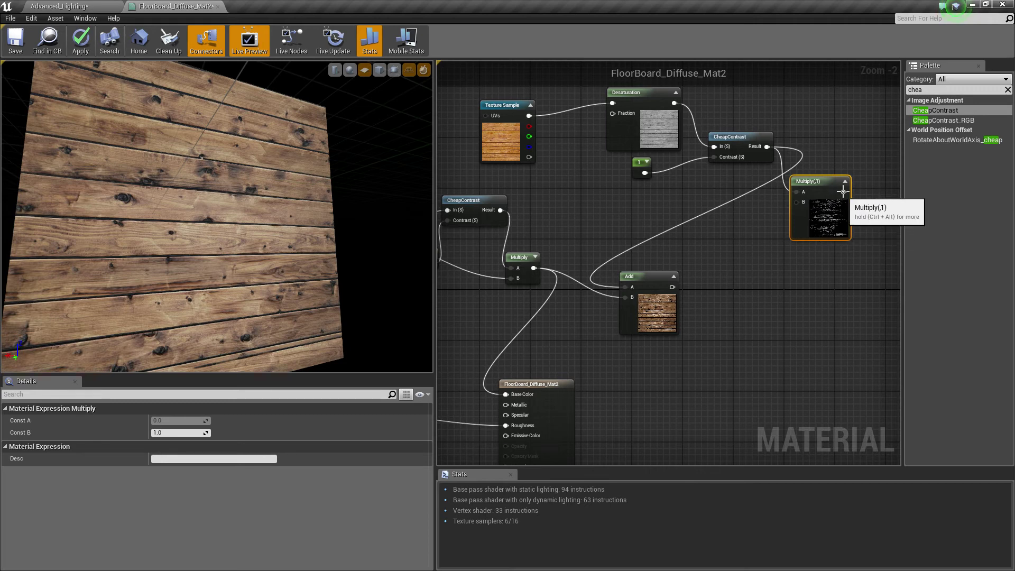
key(Delete)
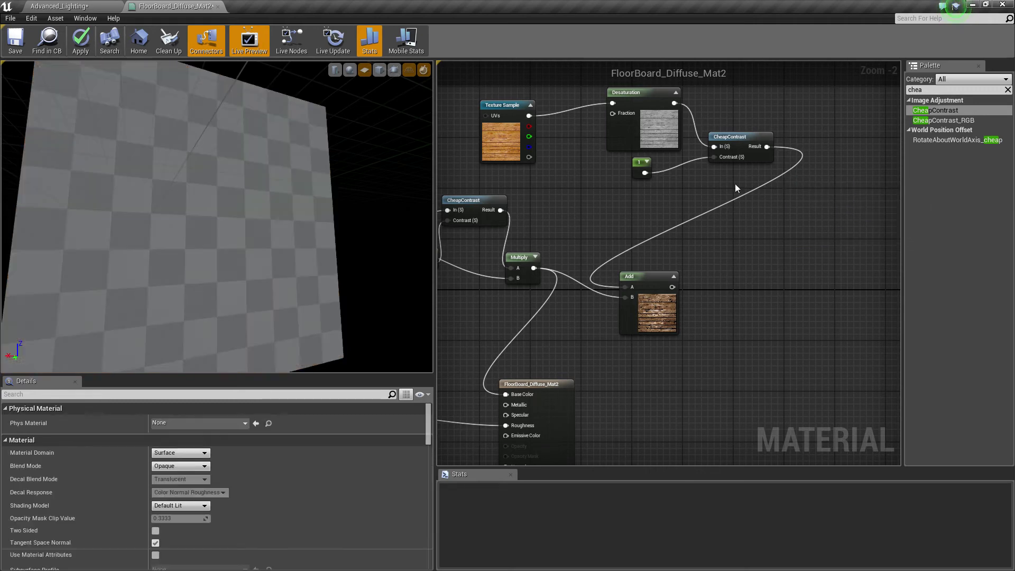
- Connect the Add node's output to the material's Base Color and inspect the floorboard preview
drag(671, 286, 507, 393)
drag(287, 230, 249, 254)
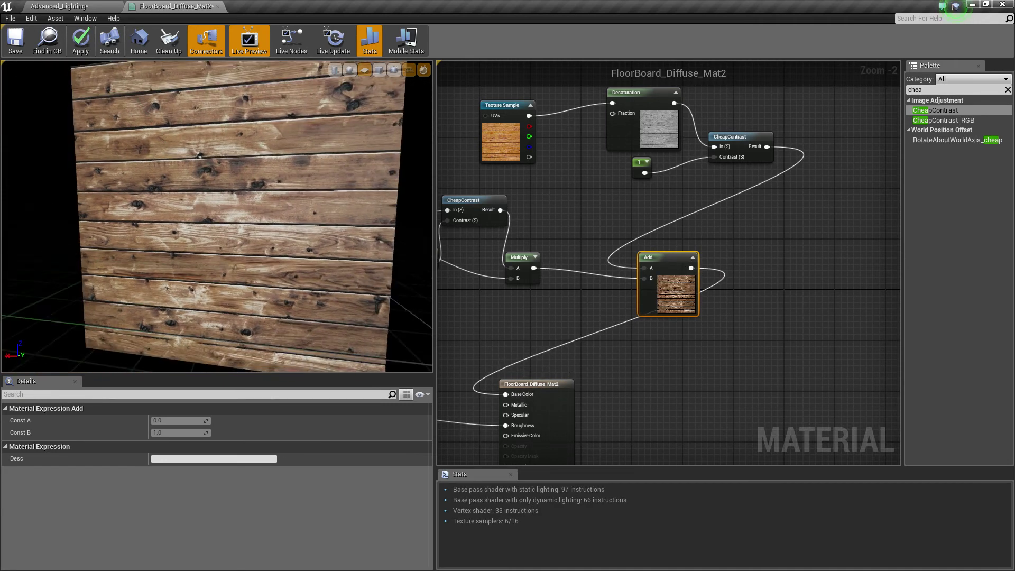
right_drag(287, 230, 287, 275)
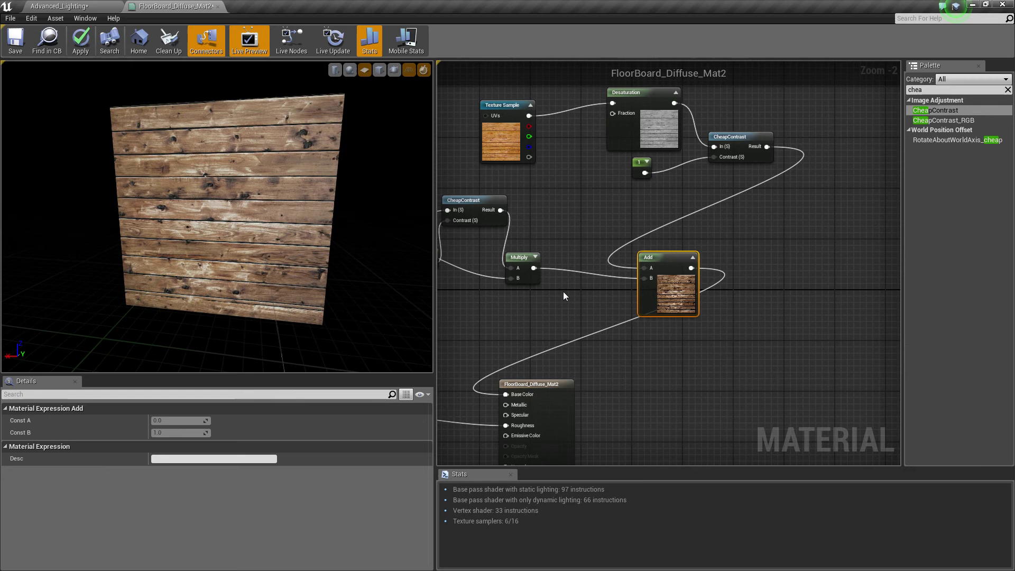
- Compare the floorboard preview with Base Color fed by the Multiply node and by the Add node, ending with Add connected
drag(534, 268, 509, 395)
drag(276, 251, 232, 174)
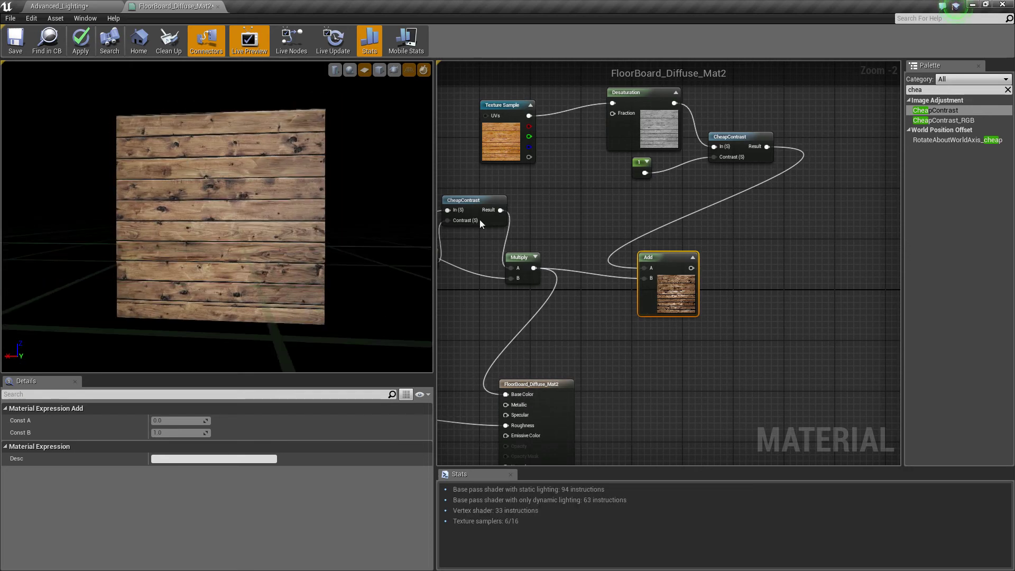
drag(691, 268, 514, 395)
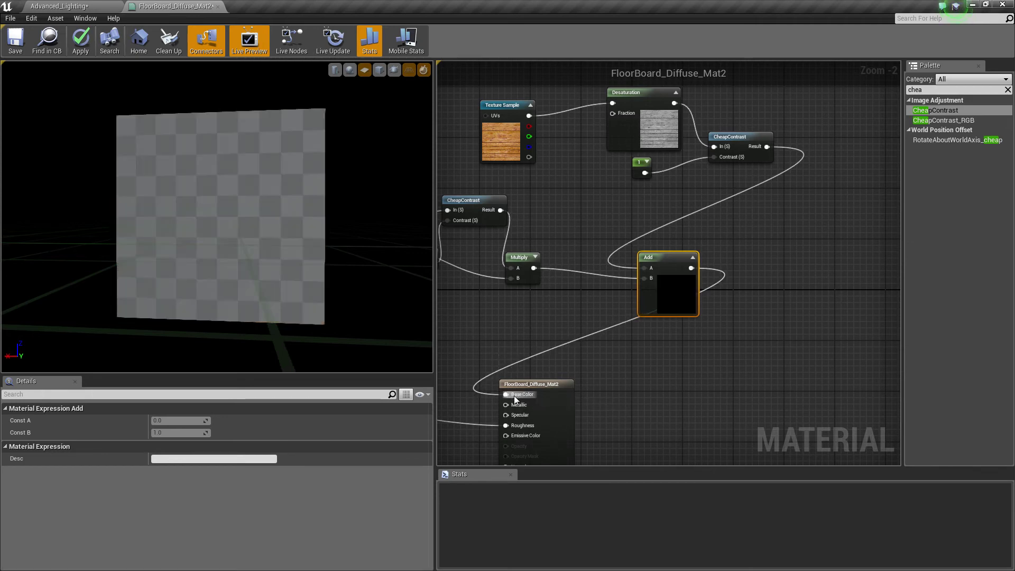
scroll(266, 248, up, 5)
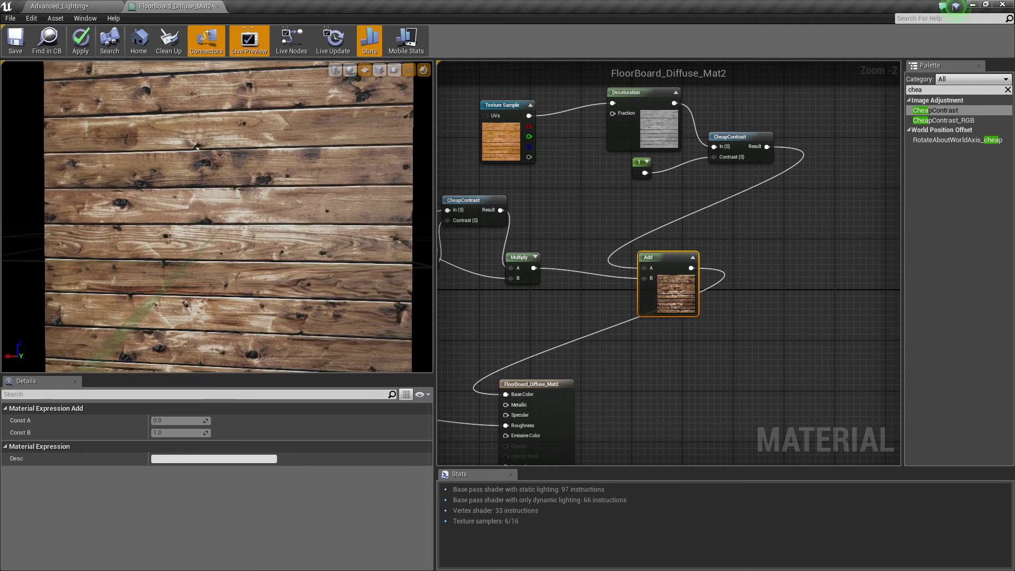
drag(239, 204, 240, 204)
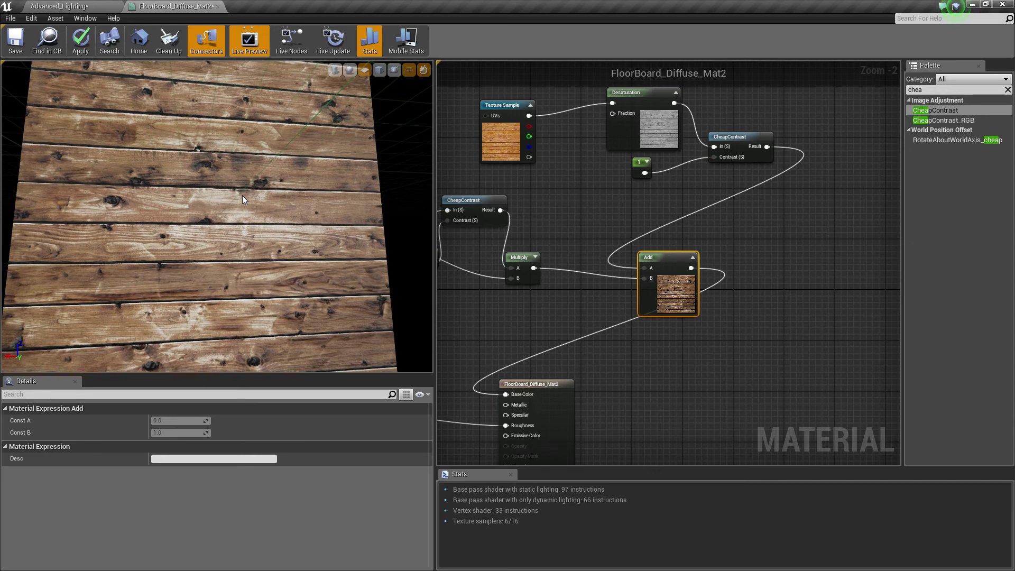
- Apply the material changes and compare the two floorboard planes in the Advanced_Lighting level
click(82, 52)
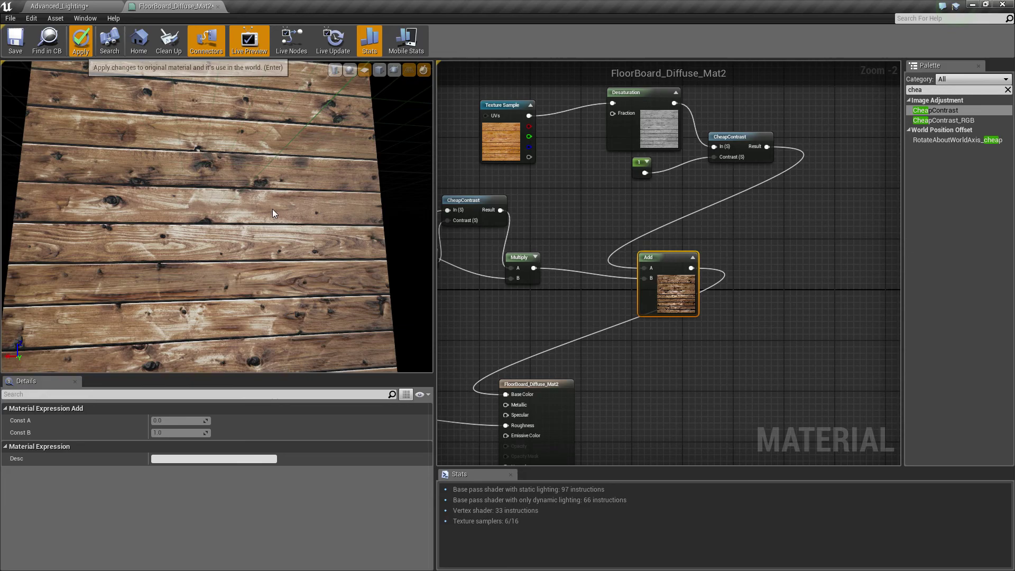
click(96, 4)
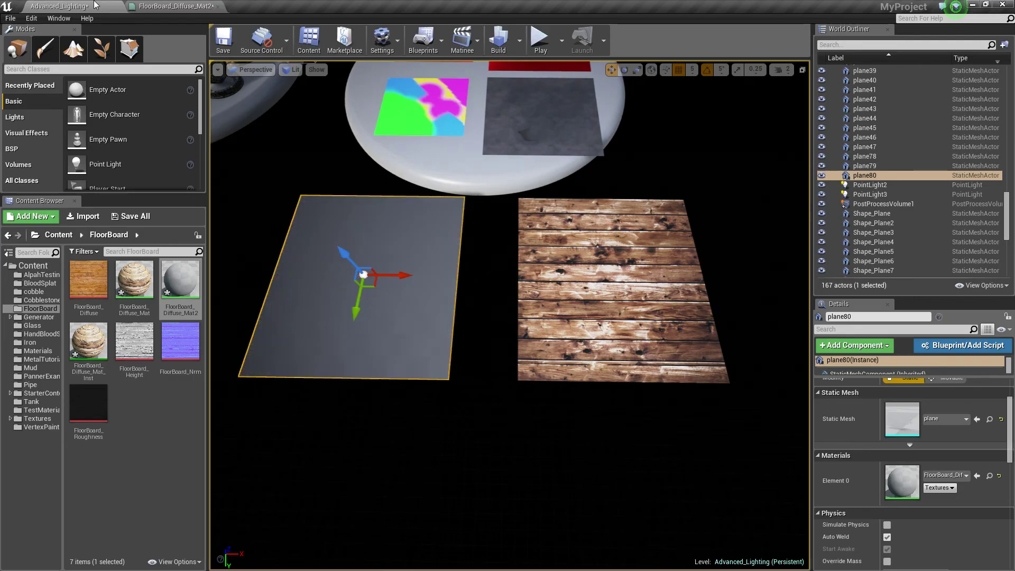
click(487, 299)
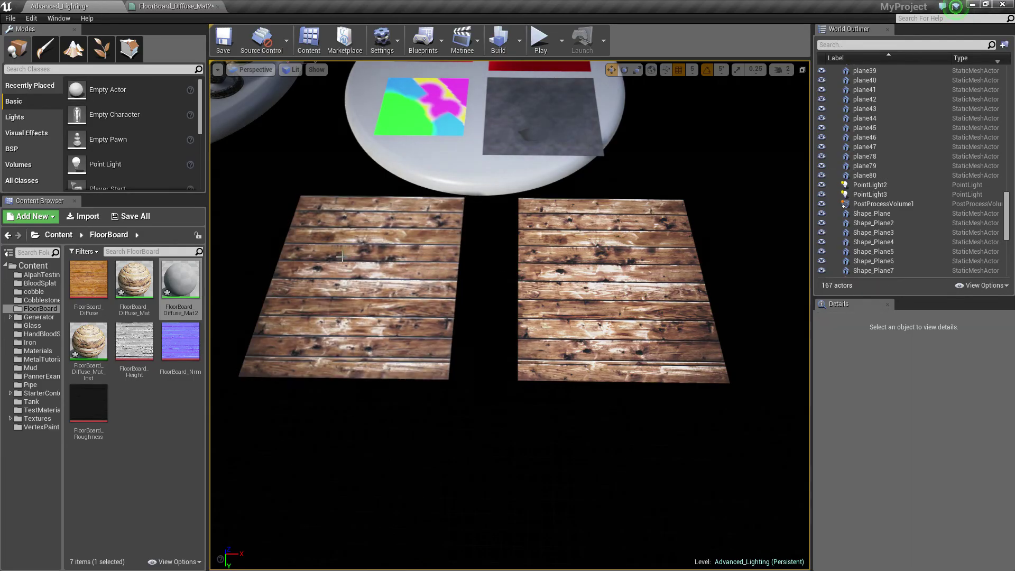
right_drag(481, 287, 545, 225)
right_drag(442, 307, 430, 452)
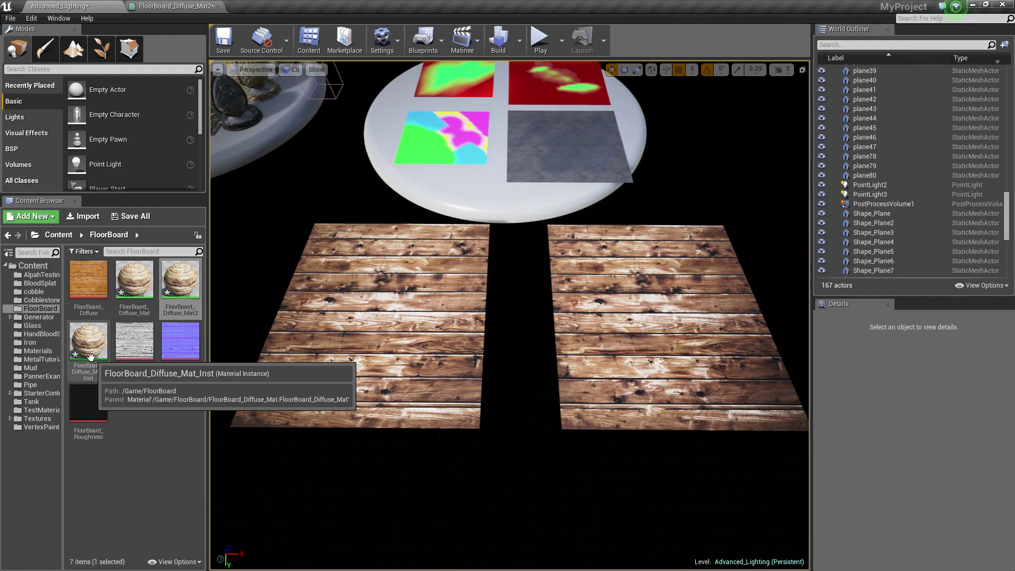
- Return to the FloorBoard_Diffuse_Mat2 graph and convert the 0.2 Desaturation Fraction constant to a parameter named desat
click(174, 5)
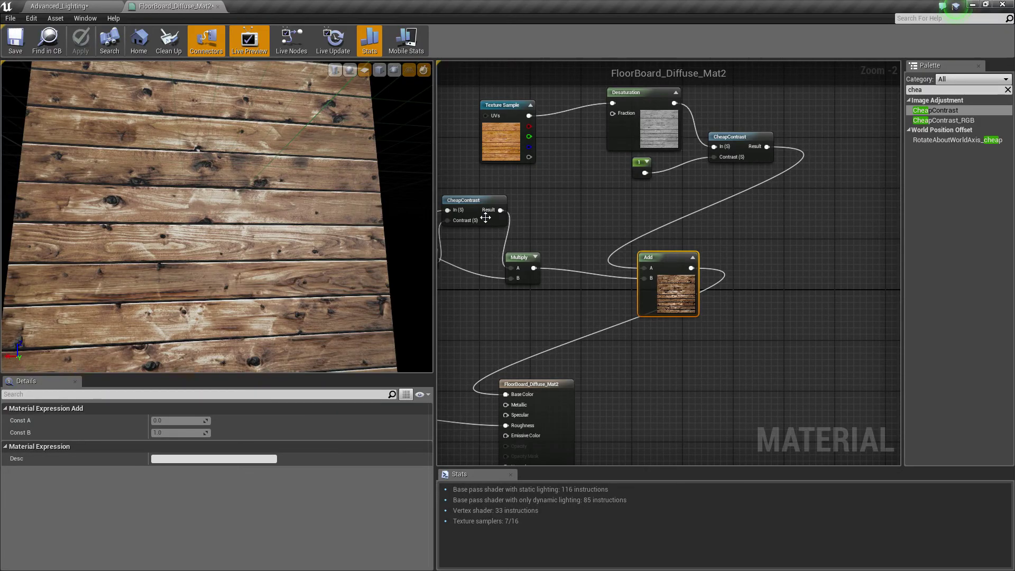
scroll(615, 250, up, 2)
click(507, 269)
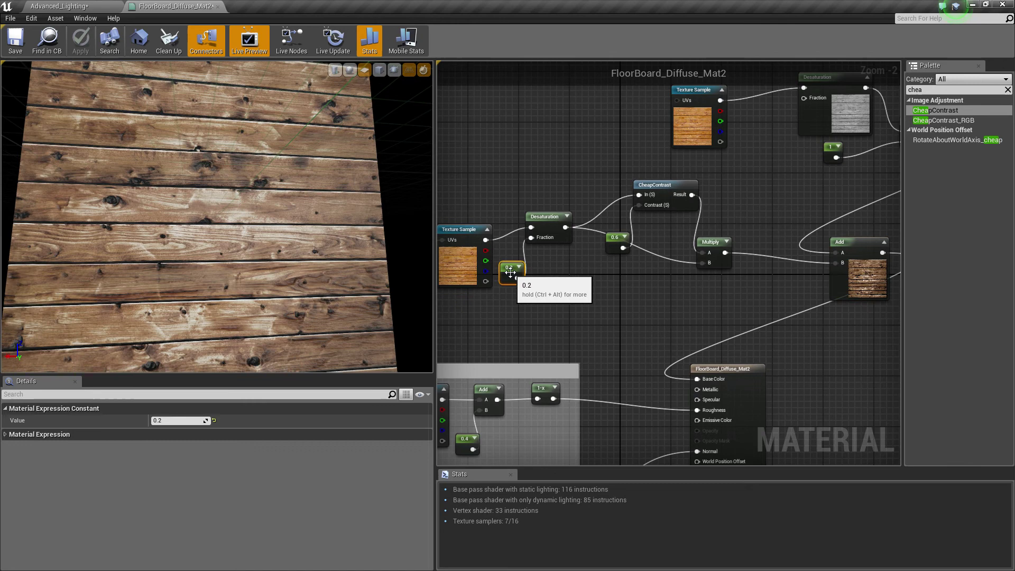
right_click(510, 271)
click(559, 256)
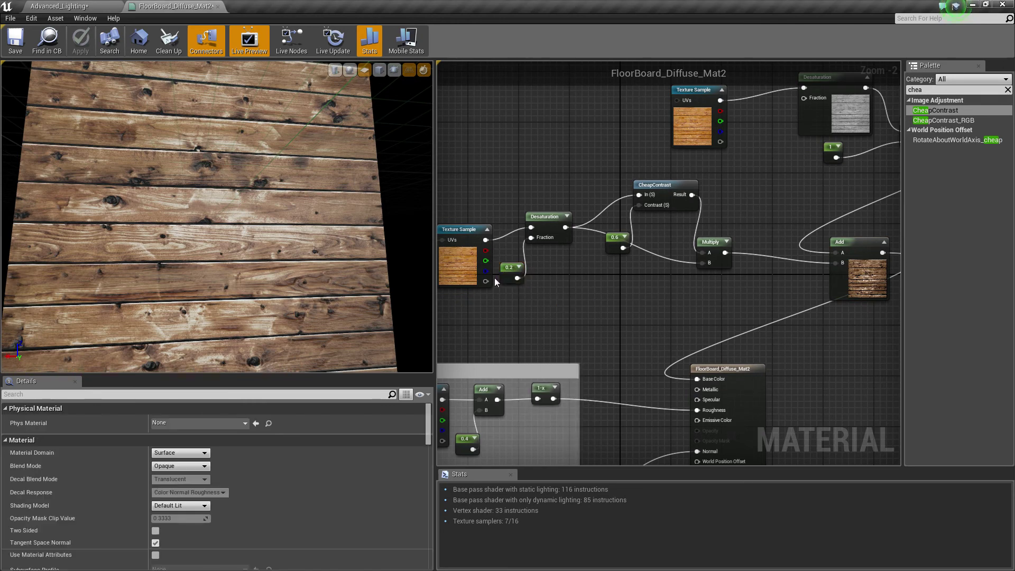
right_click(509, 270)
click(532, 275)
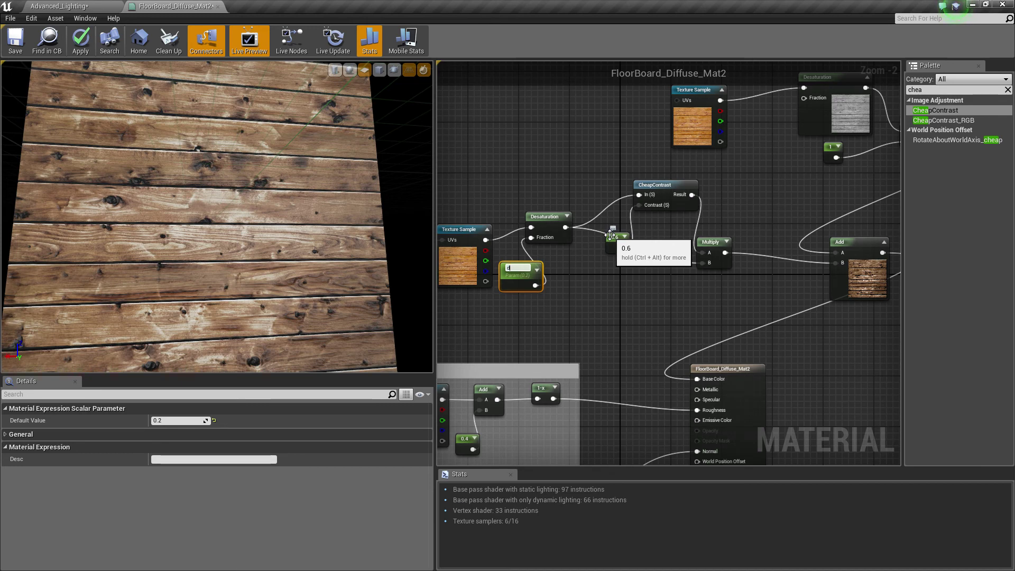
- Convert the 0.6 constant of the first CheapContrast node to a parameter named blacks
click(611, 235)
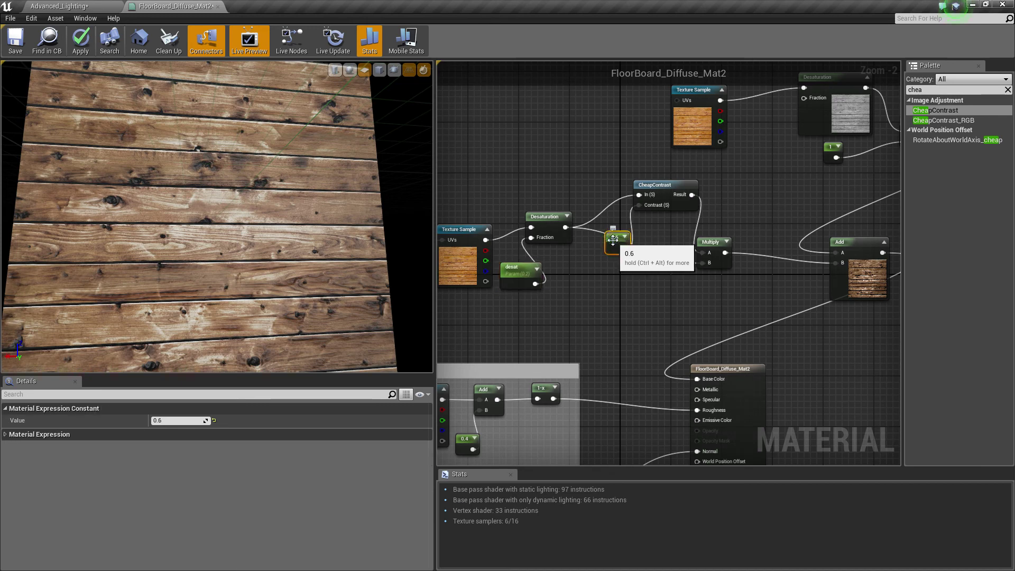
right_click(612, 236)
click(637, 242)
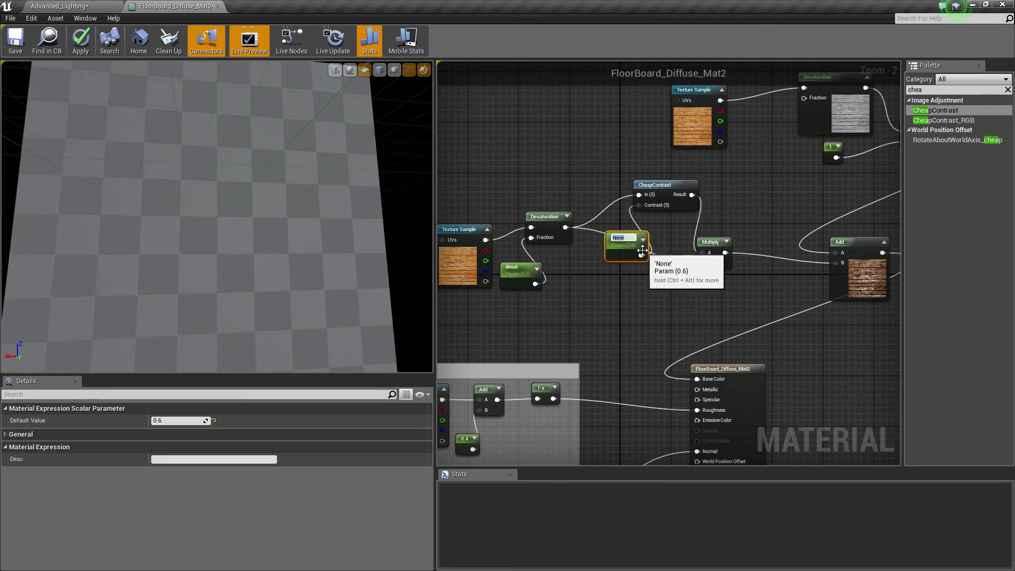
text(wh)
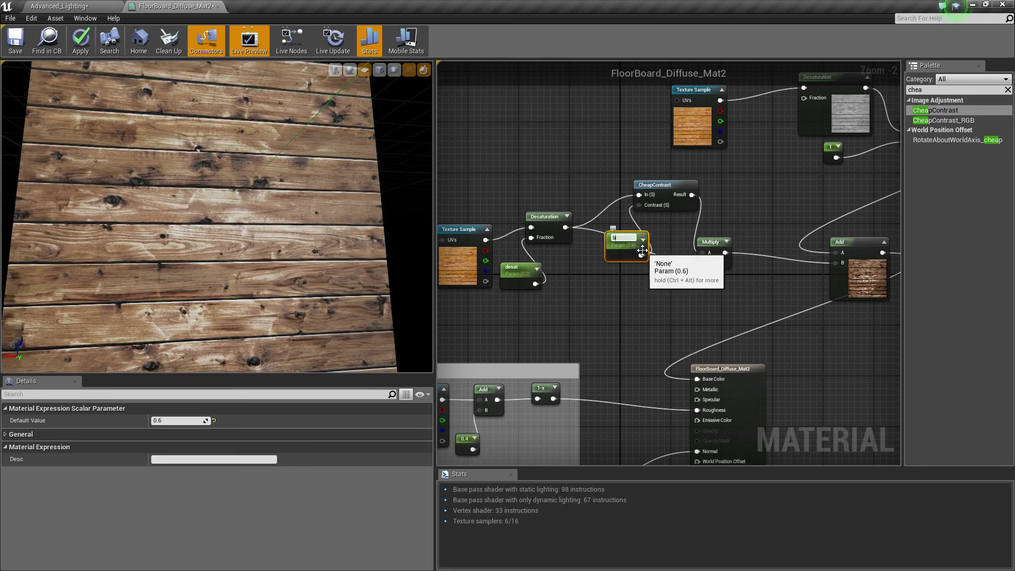
text(s)
key(Return)
- Convert the second CheapContrast node's constant to a parameter named whites
click(832, 147)
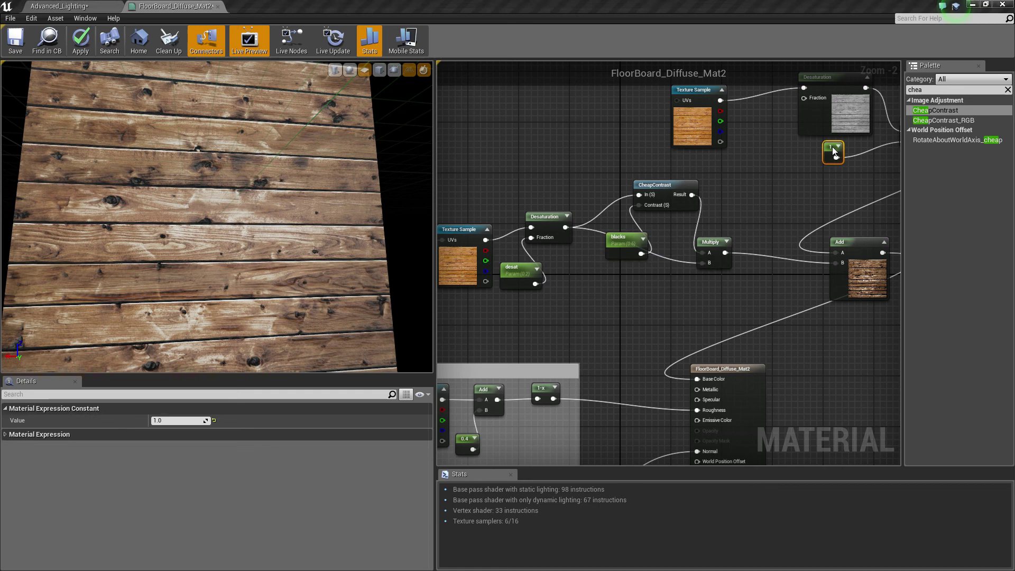
right_click(834, 149)
click(856, 154)
text(w)
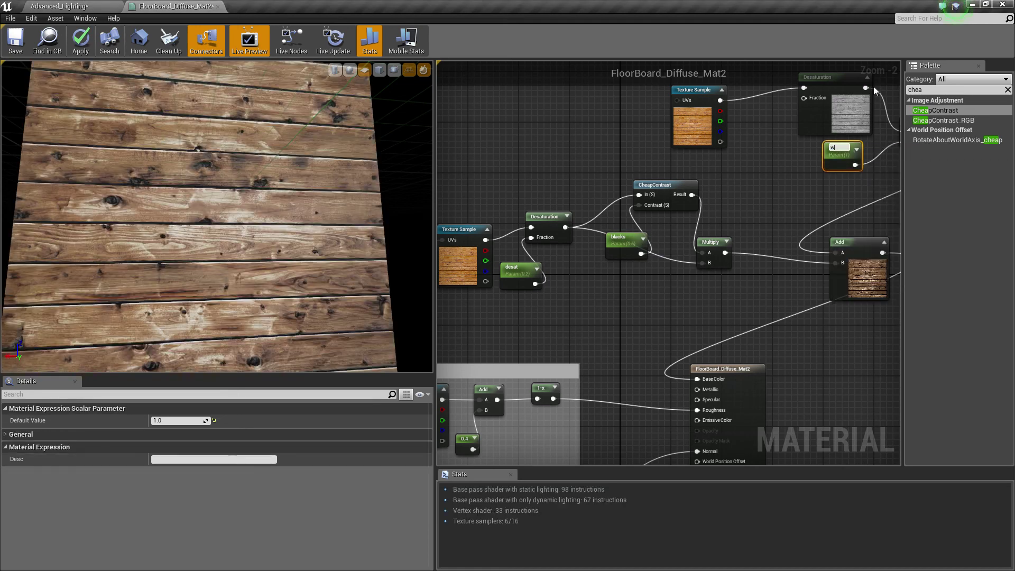
text(hites)
key(Return)
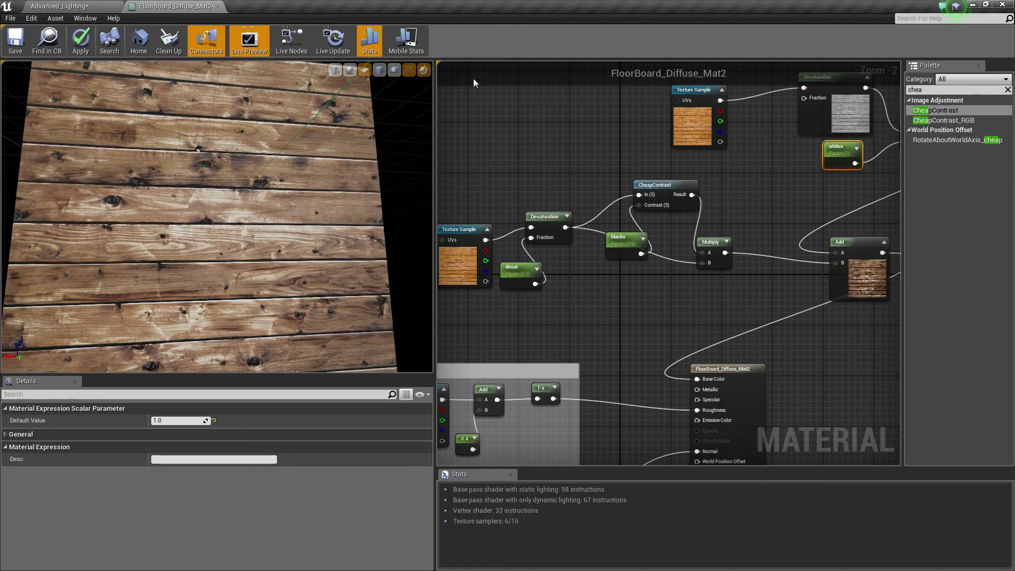
- Apply the material changes and create a material instance from FloorBoard_Diffuse_Mat2 in the FloorBoard folder of the Advanced_Lighting project
click(81, 40)
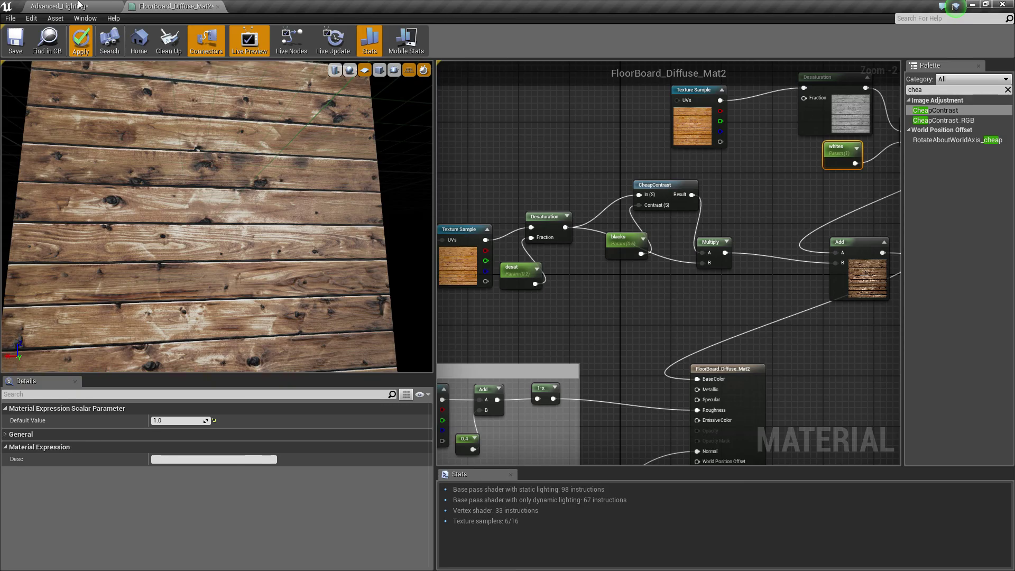
click(80, 6)
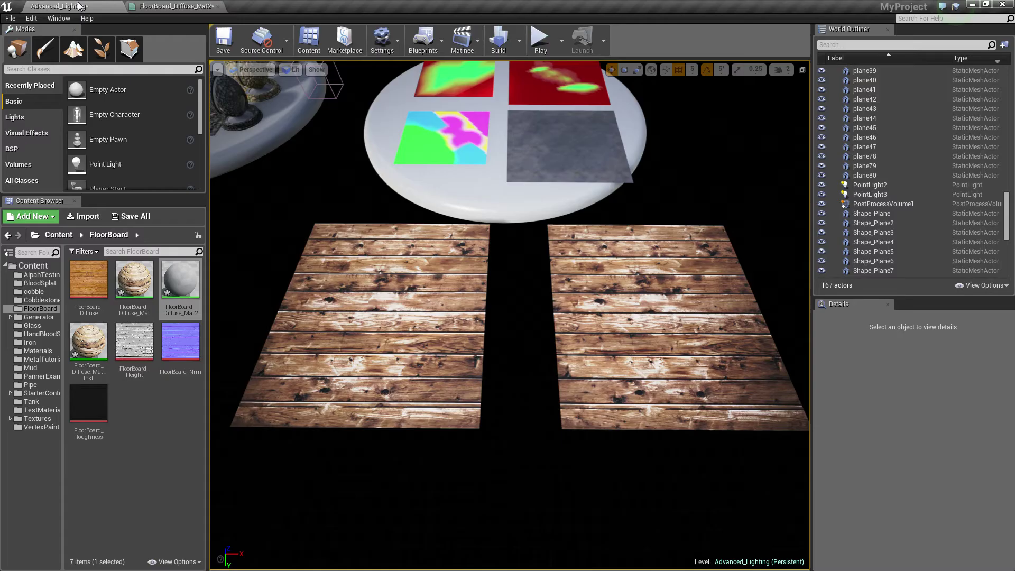
right_click(180, 288)
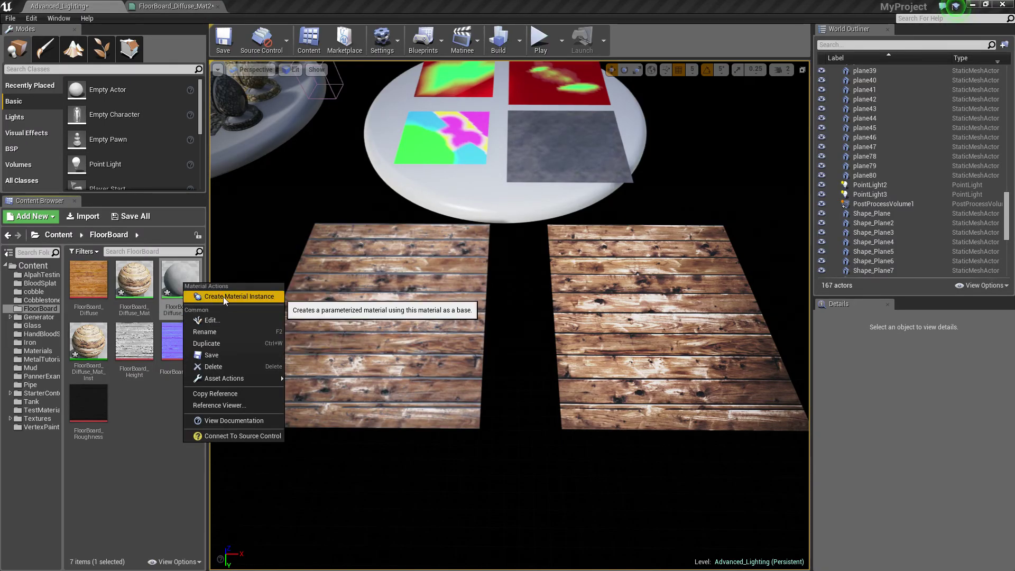
click(214, 297)
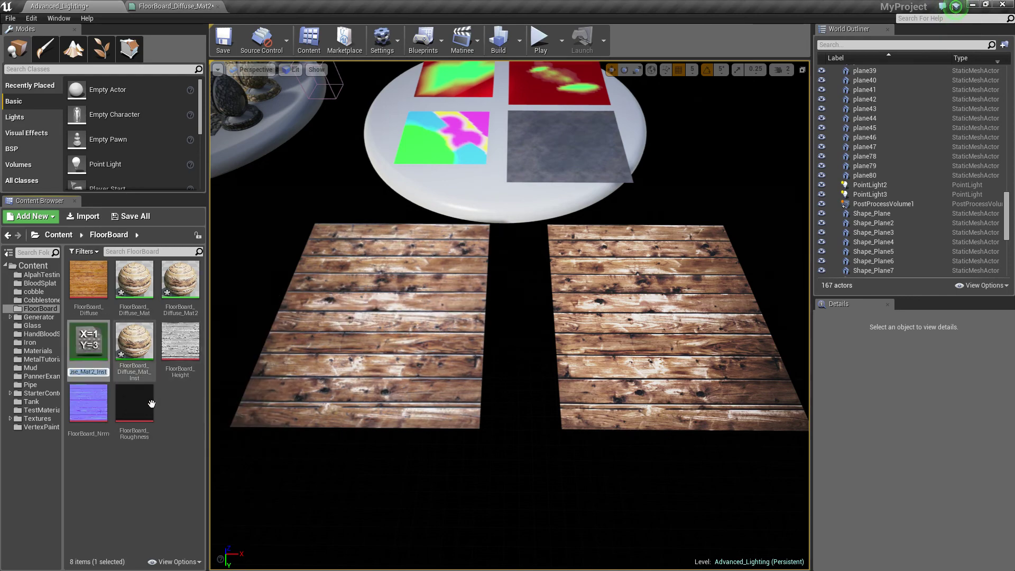
- Open the FloorBoard_Diffuse_Mat2 instance in a floating window over the level and enable its blacks, desat and whites overrides
double_click(89, 341)
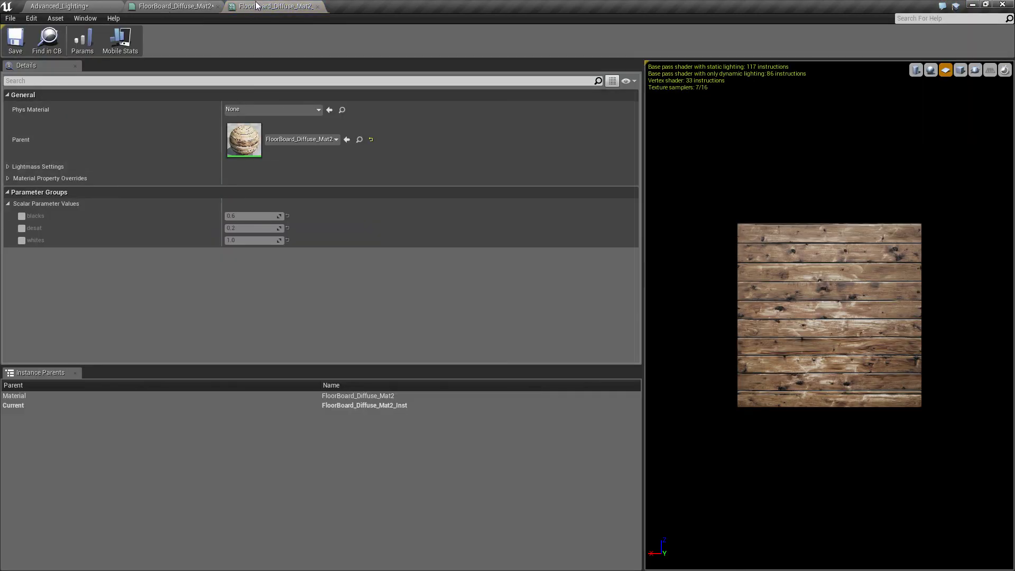
drag(249, 5, 550, 124)
scroll(744, 232, down, 5)
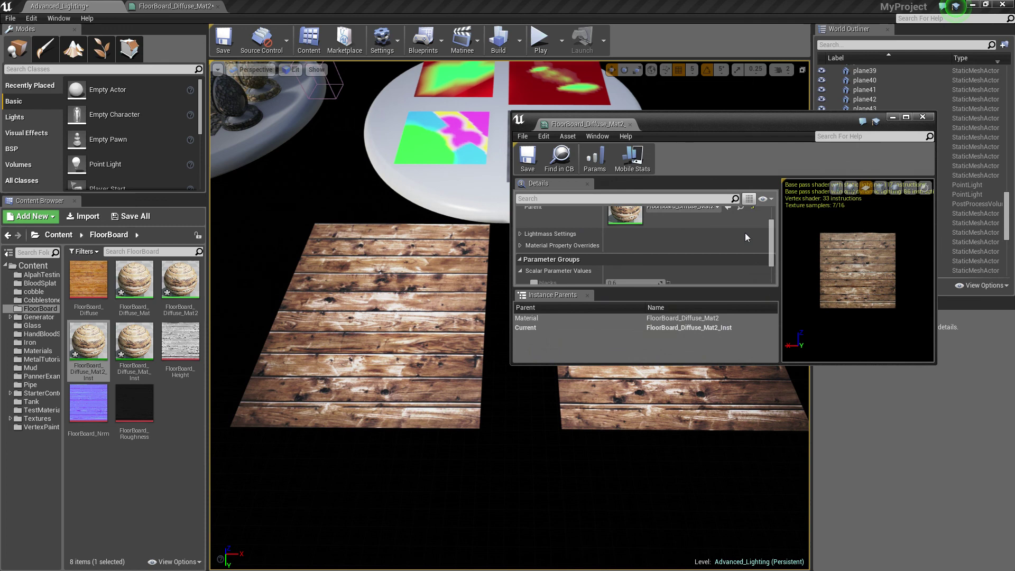
click(534, 265)
click(534, 277)
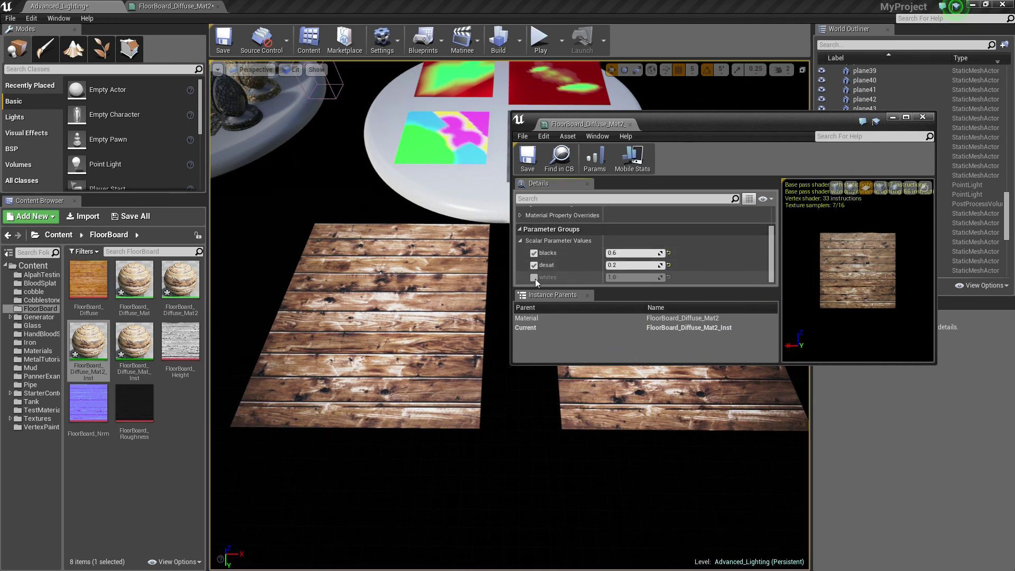
- Raise the instance's blacks parameter to about 3.78 and apply the instance to the left floorboard plane, keeping both planes in view
drag(632, 252, 664, 252)
drag(94, 344, 406, 310)
drag(688, 124, 747, 59)
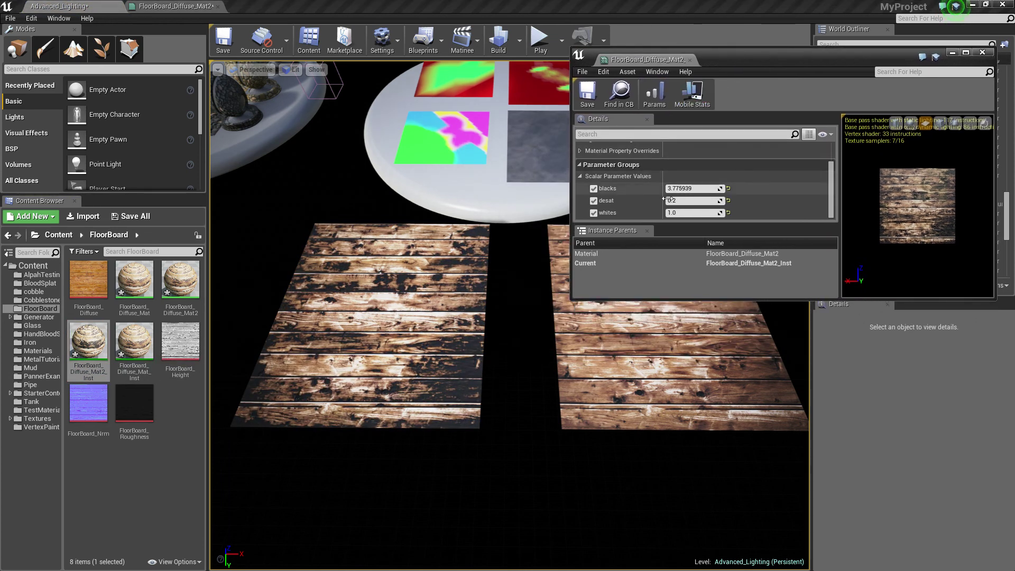
- Tune the instance's parameters against the neighbouring plane, ending with blacks about 0.76, desat about 0.25 and whites about 0.97
drag(691, 188, 701, 213)
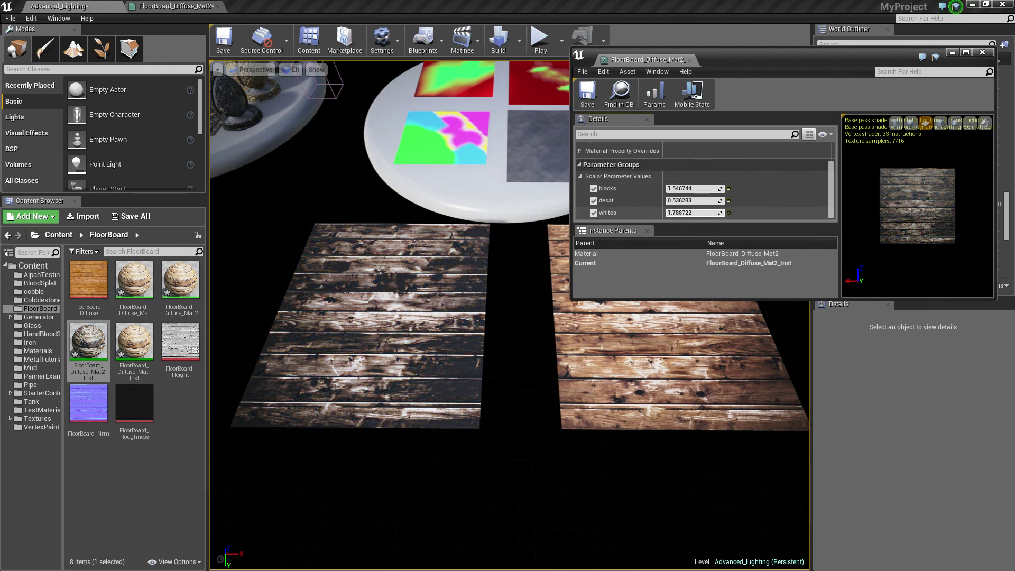
drag(692, 213, 666, 189)
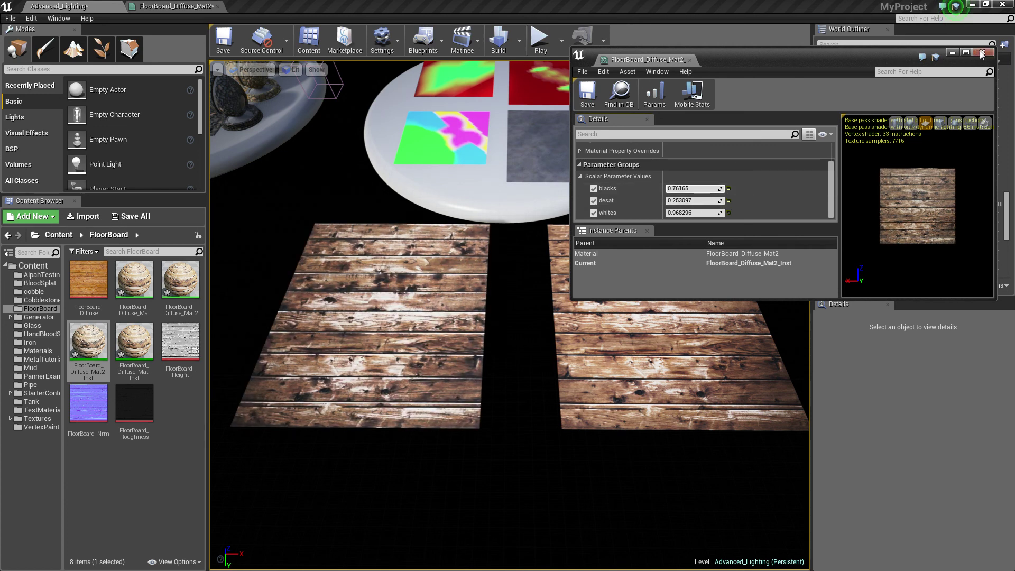